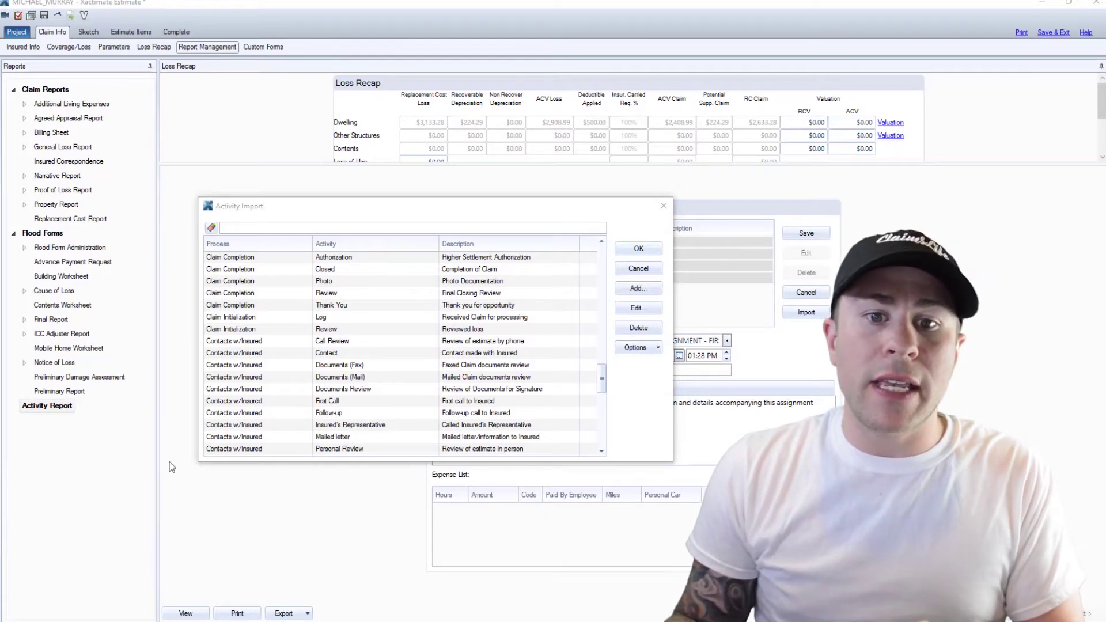
- Open the Claim Completion Authorization activity to read its template text, and close it without saving
{"action": "left_click", "coordinate": [387, 260]}
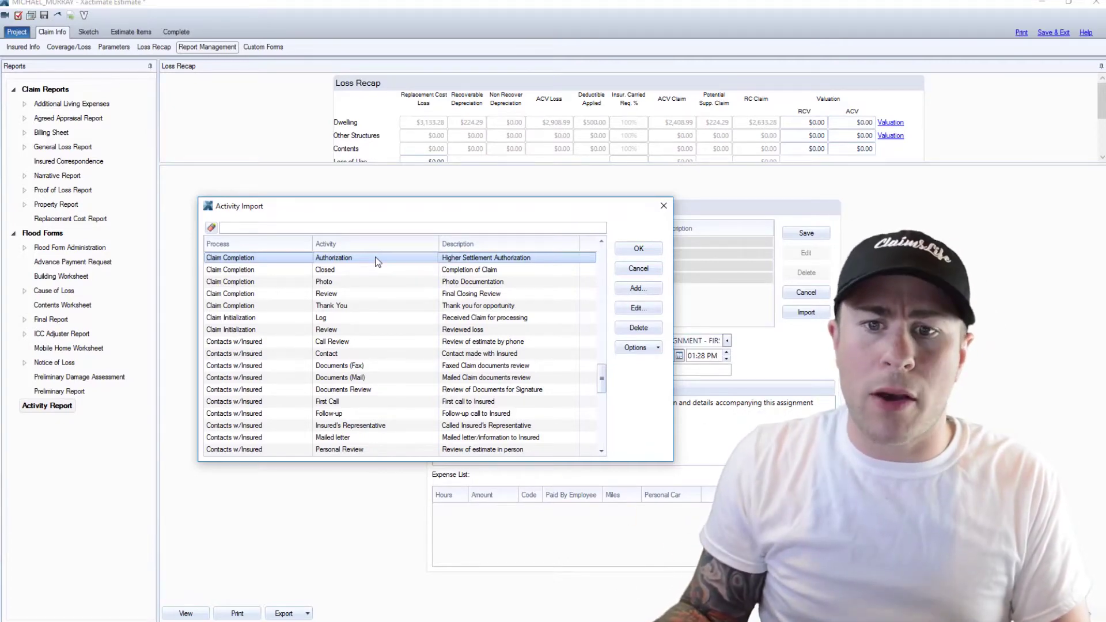
{"action": "left_click", "coordinate": [644, 308]}
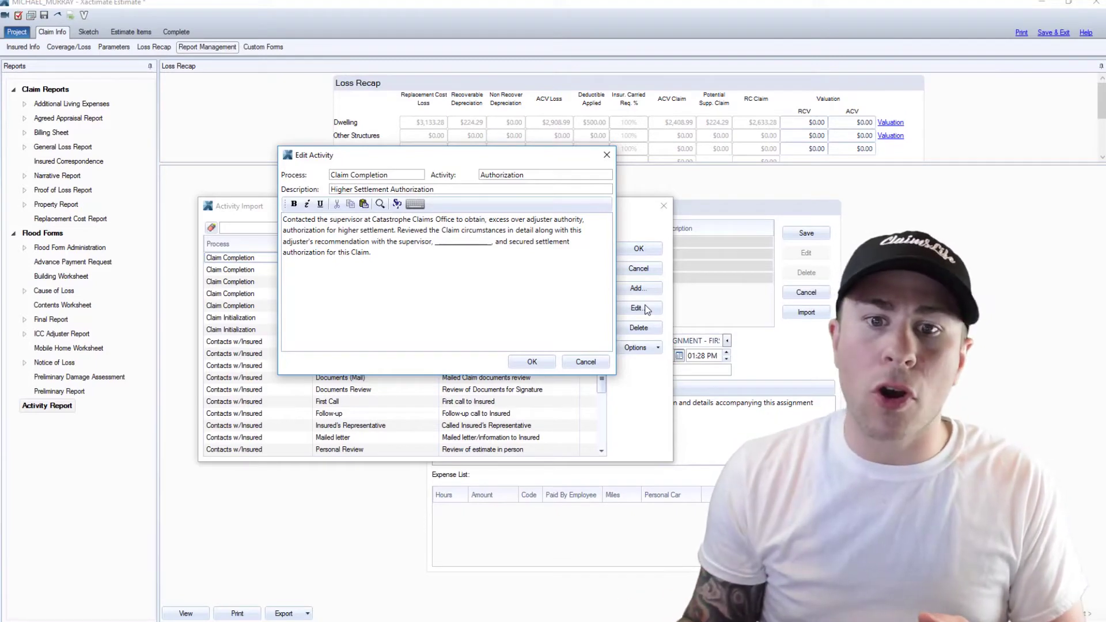
{"action": "left_click", "coordinate": [590, 361]}
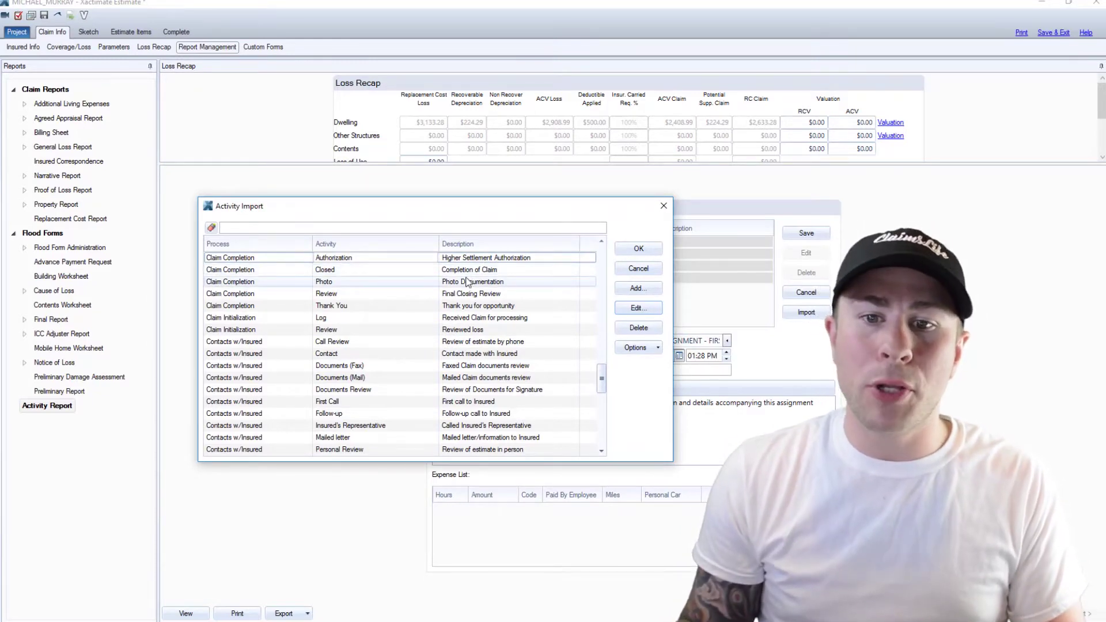
- View the template text of the Claim Completion Closed activity and close it without saving
{"action": "left_click", "coordinate": [469, 271]}
{"action": "left_click", "coordinate": [632, 308]}
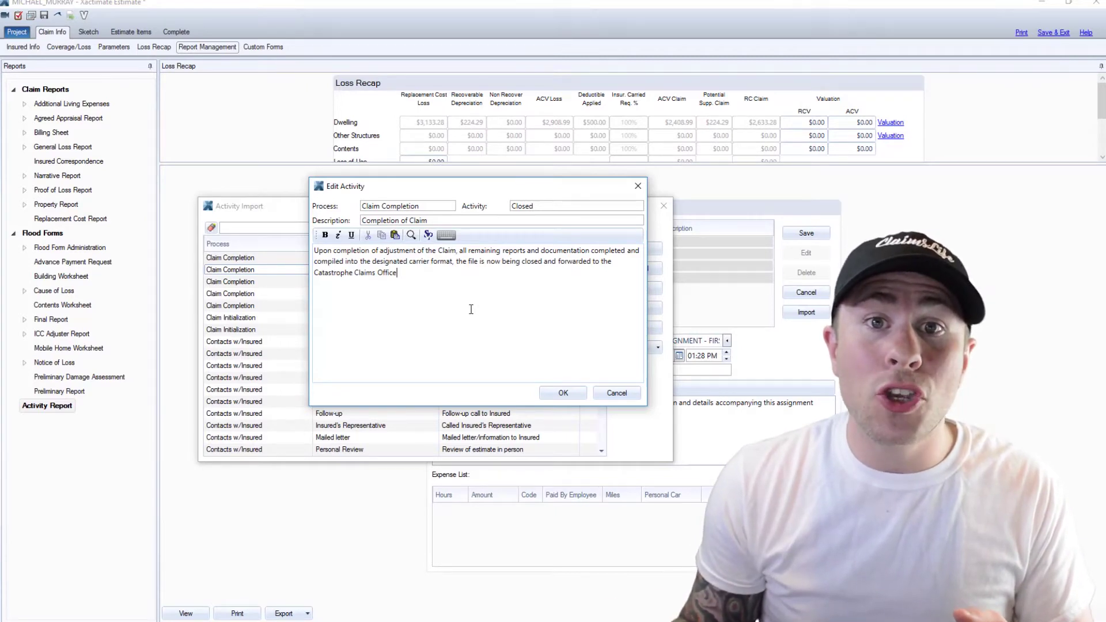
{"action": "left_click", "coordinate": [616, 394]}
- Review the template text of the Contacts w/Insured First Call activity and close it without saving
{"action": "left_click", "coordinate": [371, 284]}
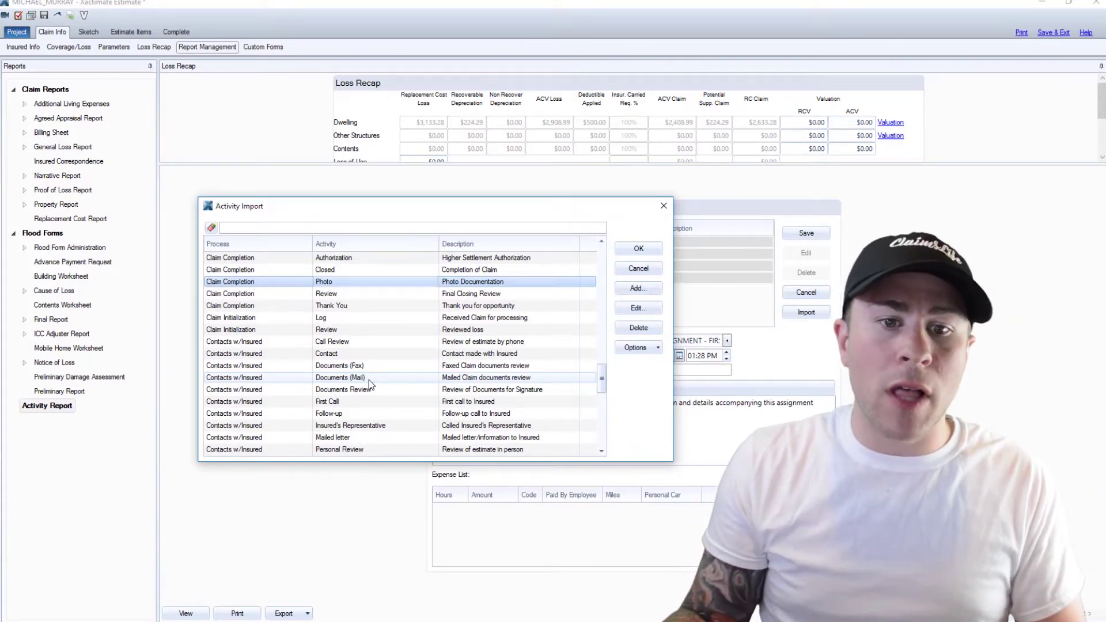
{"action": "left_click", "coordinate": [391, 342]}
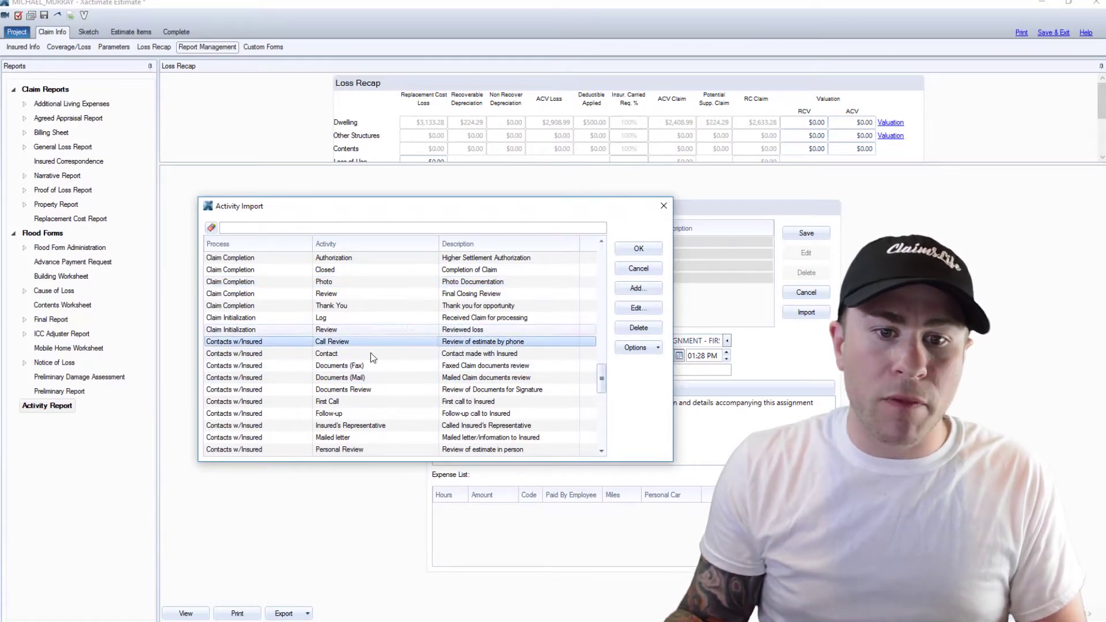
{"action": "left_click", "coordinate": [343, 401]}
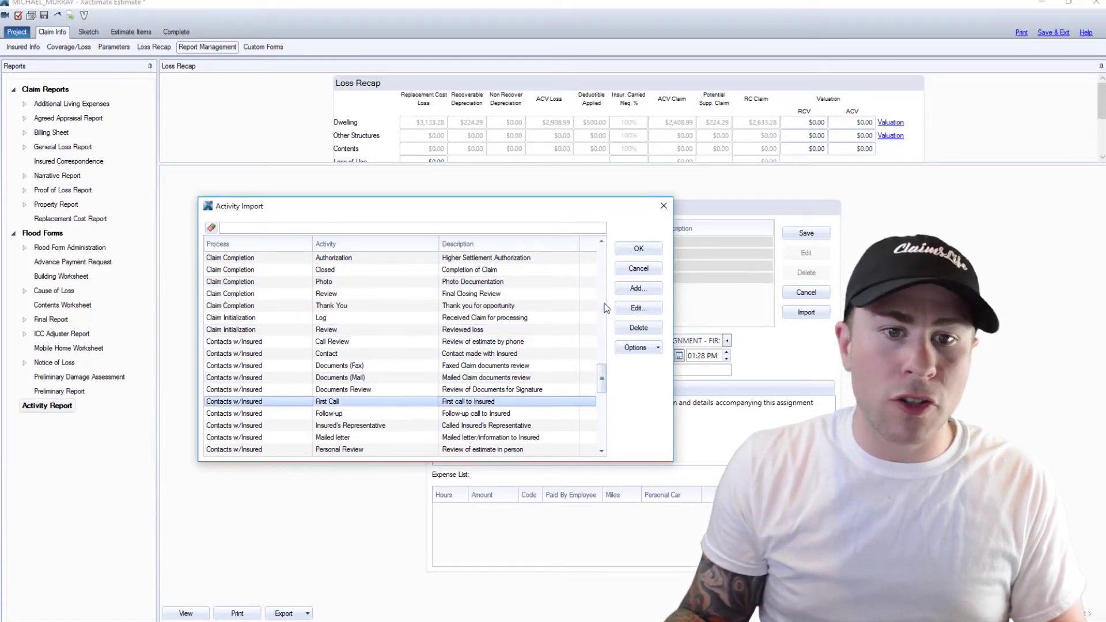
{"action": "left_click", "coordinate": [638, 307]}
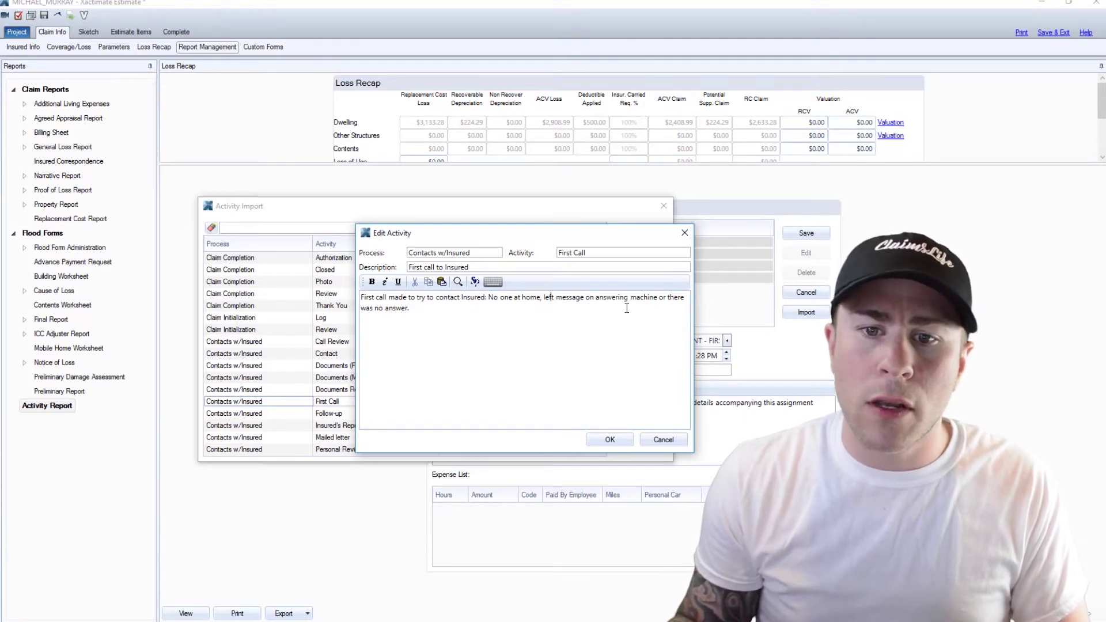
{"action": "type", "text": "."}
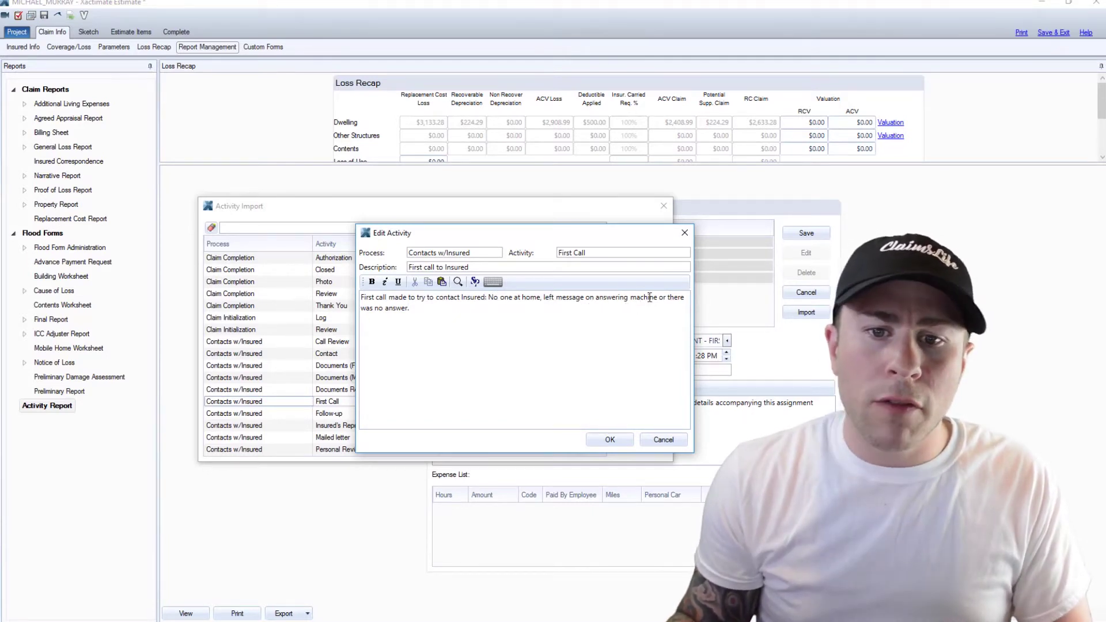
{"action": "key", "text": "BackSpace"}
{"action": "key", "text": "BackSpace"}
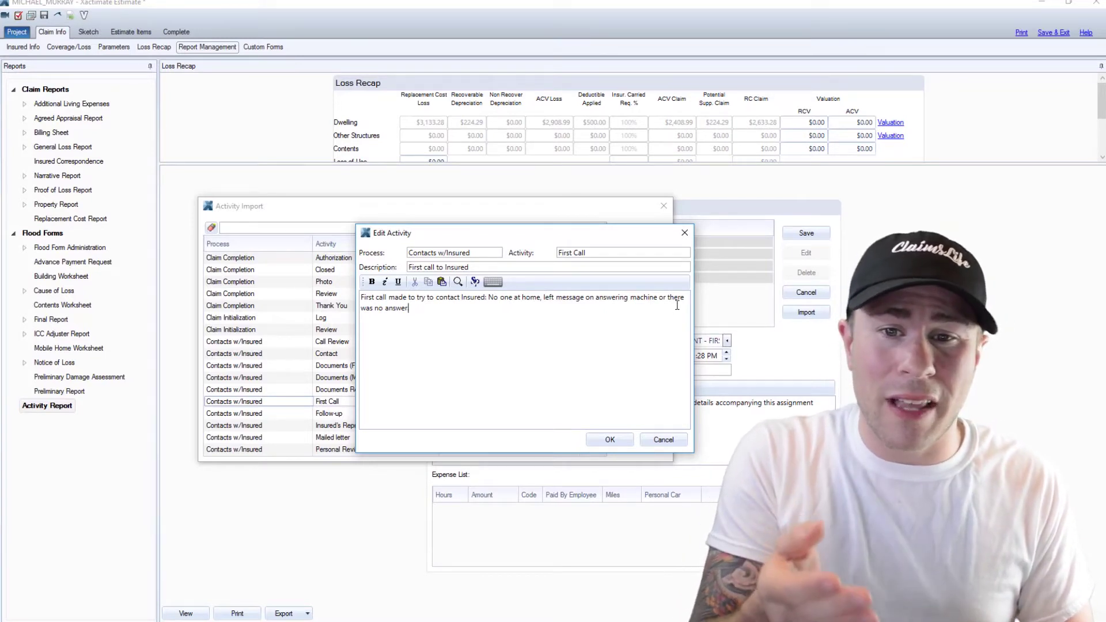
{"action": "key", "text": "BackSpace"}
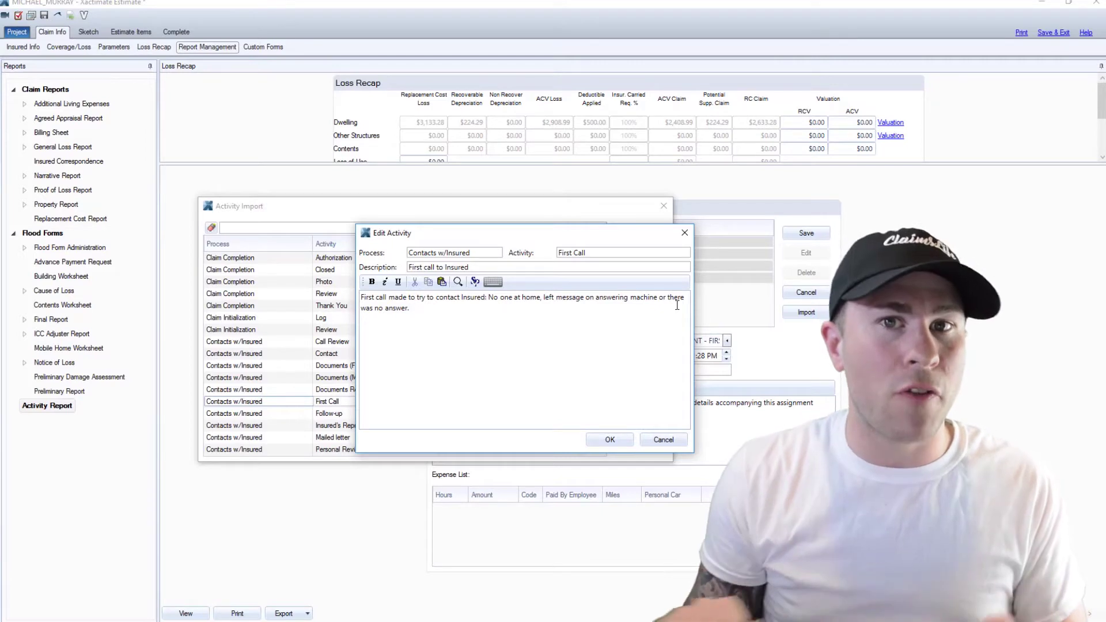
{"action": "left_click", "coordinate": [677, 441]}
- Read the template text of the Contacts w/Insured Follow-up activity and close it without saving
{"action": "scroll", "coordinate": [596, 423], "scroll_direction": "down", "scroll_amount": 1}
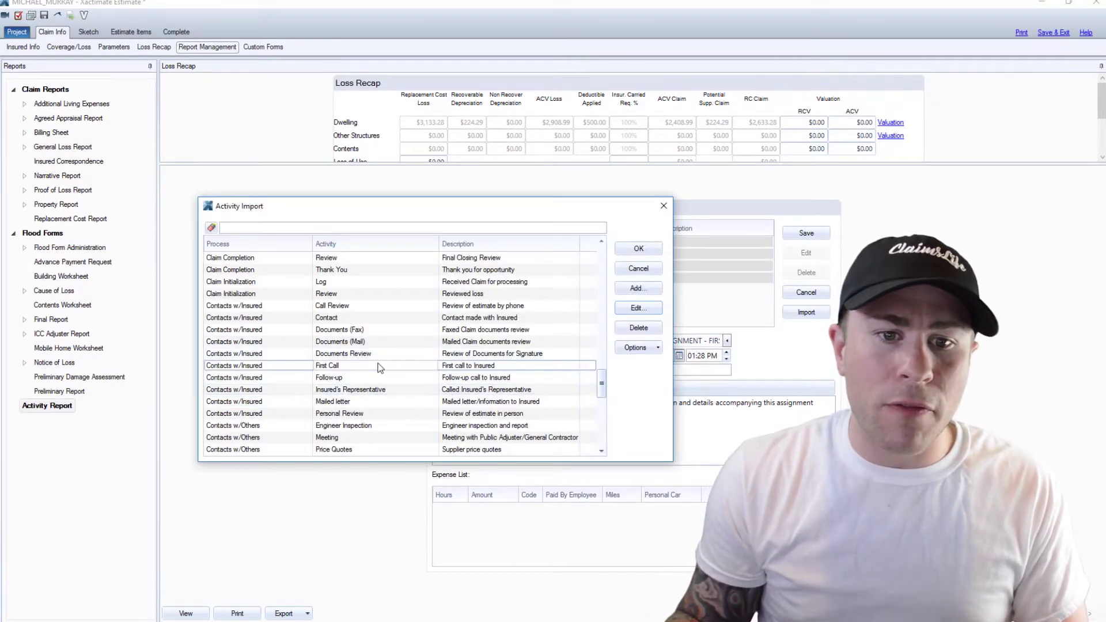
{"action": "scroll", "coordinate": [377, 371], "scroll_direction": "down", "scroll_amount": 1}
{"action": "left_click", "coordinate": [372, 341]}
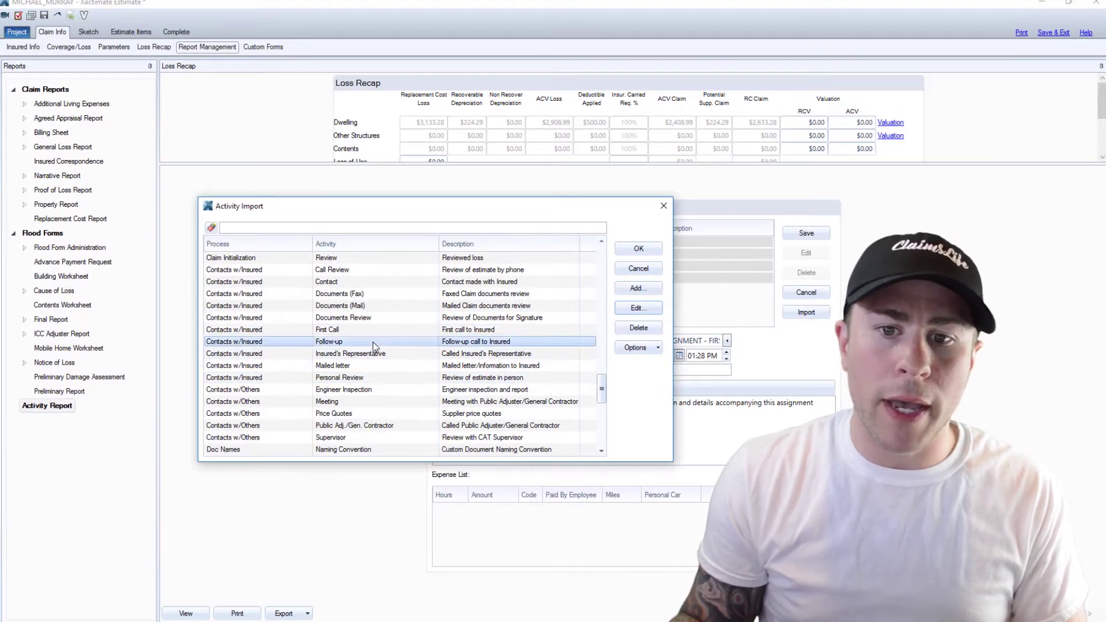
{"action": "left_click", "coordinate": [636, 310]}
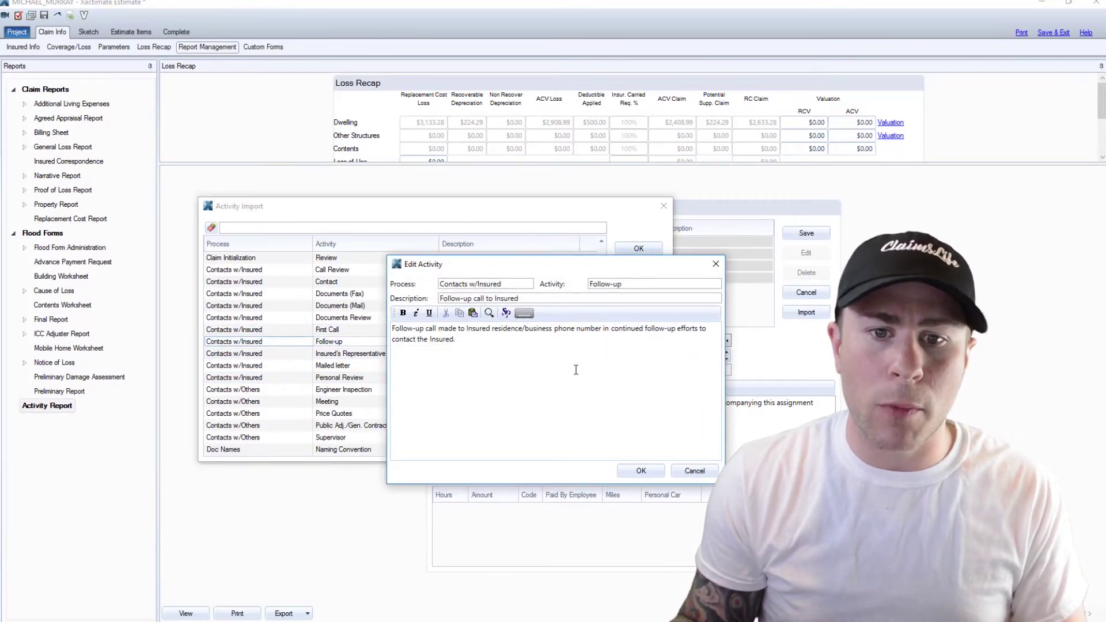
{"action": "left_click", "coordinate": [449, 342]}
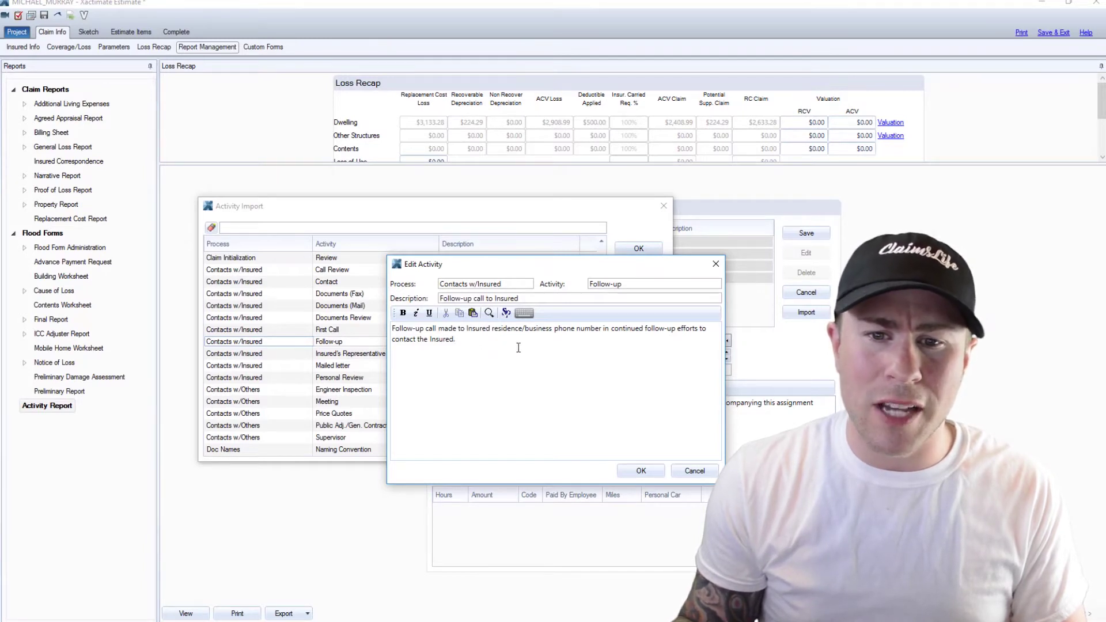
{"action": "left_click", "coordinate": [697, 471]}
- Look over the Contacts w/Insured activities and open the Contact activity for editing
{"action": "left_click", "coordinate": [469, 353]}
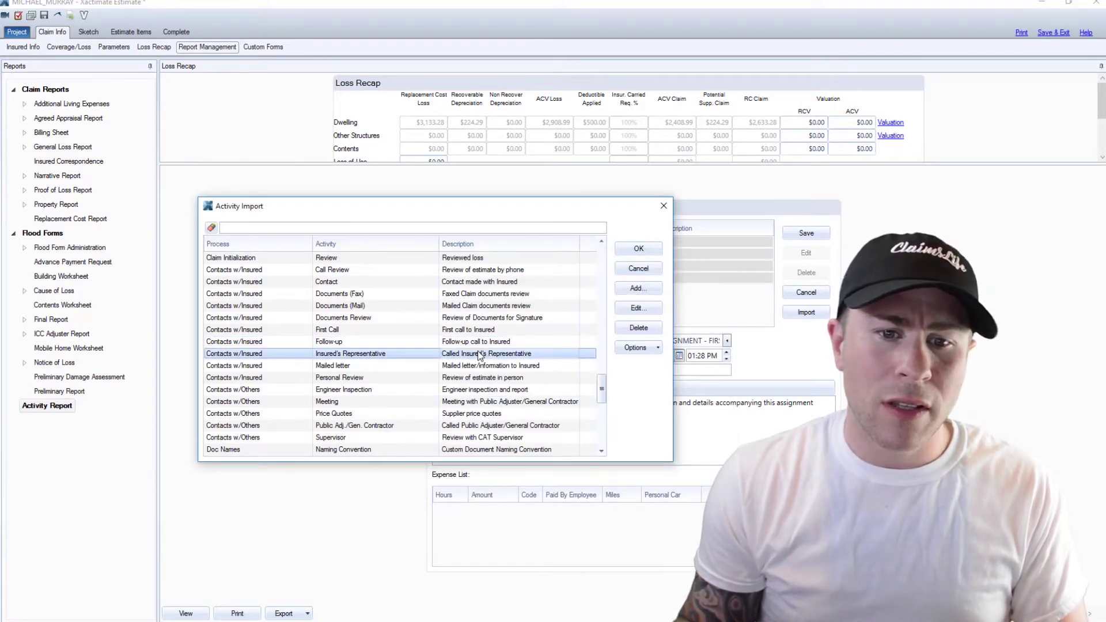
{"action": "scroll", "coordinate": [477, 380], "scroll_direction": "down", "scroll_amount": 1}
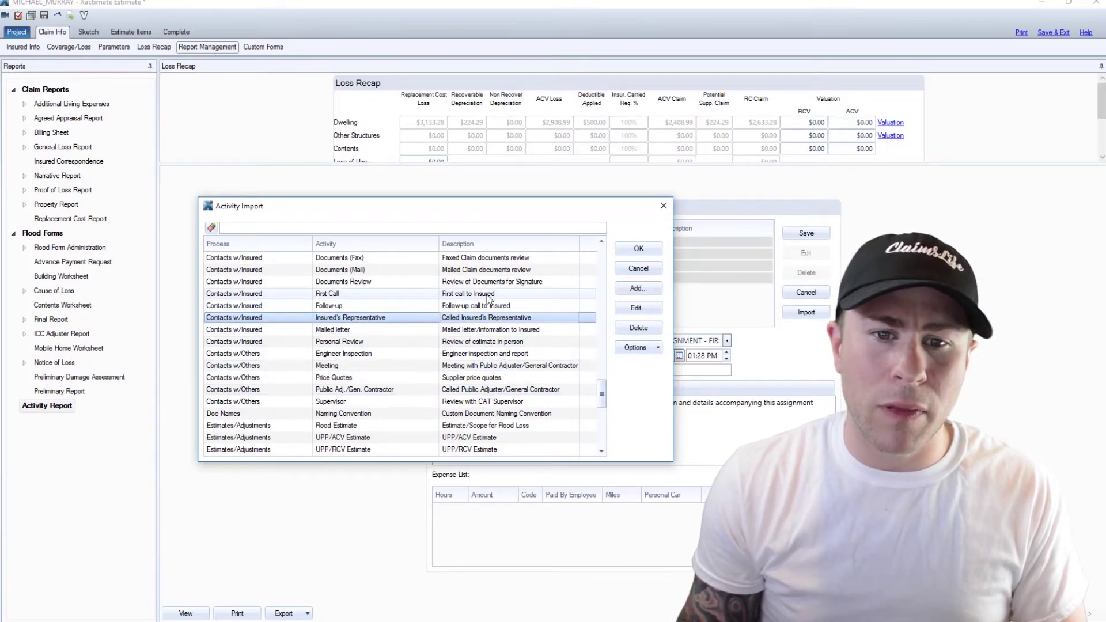
{"action": "left_click", "coordinate": [489, 306]}
{"action": "left_click", "coordinate": [483, 318]}
{"action": "scroll", "coordinate": [484, 323], "scroll_direction": "up", "scroll_amount": 2}
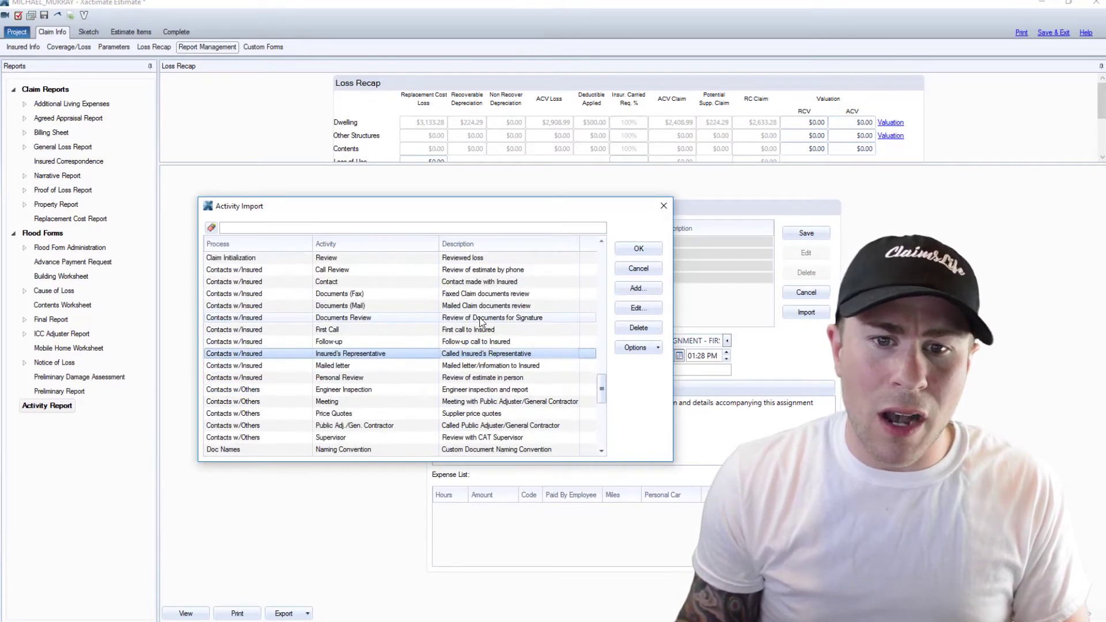
{"action": "left_click", "coordinate": [485, 320]}
{"action": "left_click", "coordinate": [617, 310]}
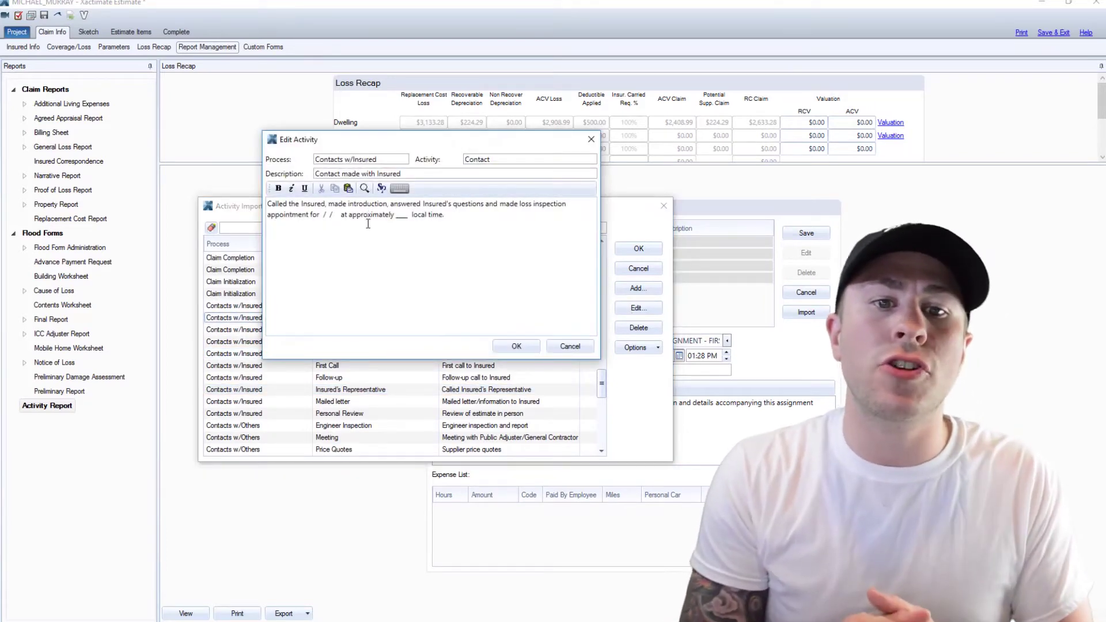
- Fill in the contact note's inspection appointment as 01/01/2011 at approximately 1pm, and discard the edit
{"action": "left_click", "coordinate": [368, 223]}
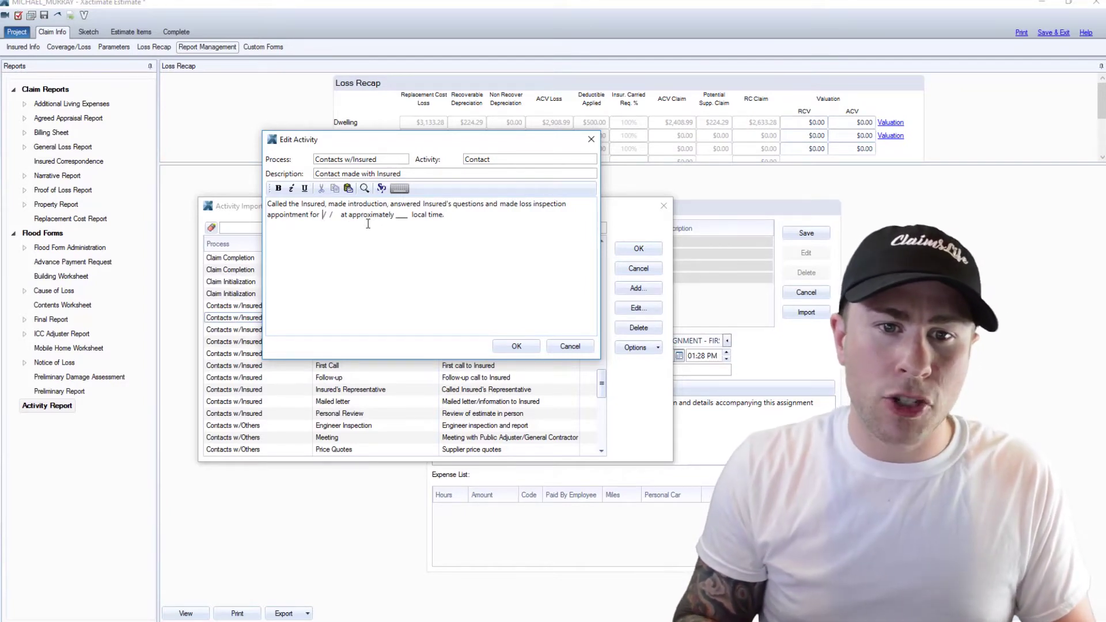
{"action": "key", "text": "Tab"}
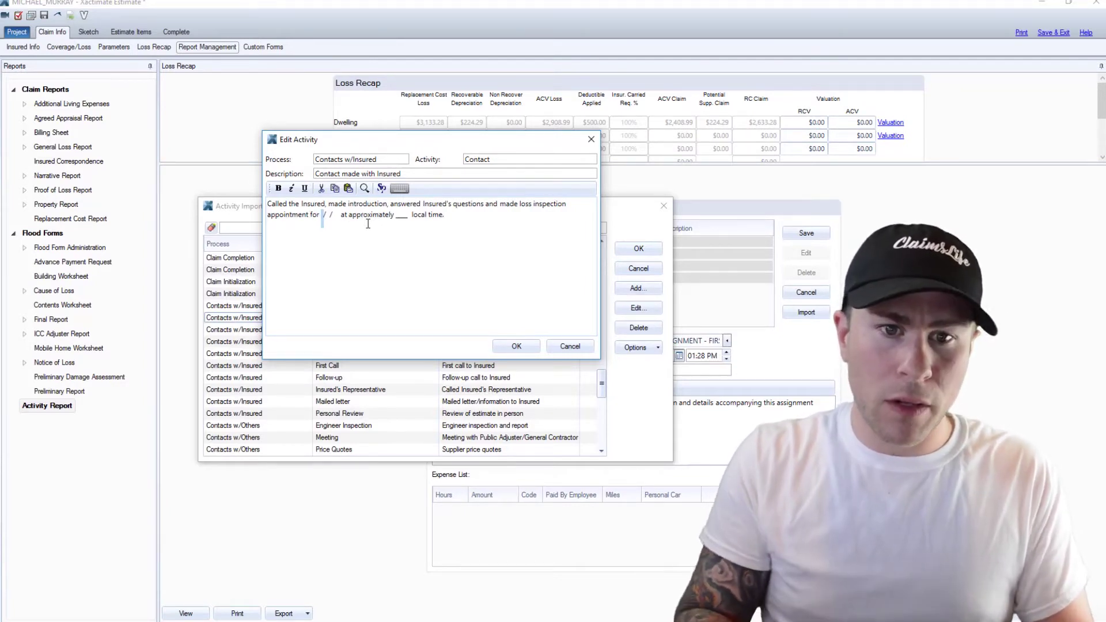
{"action": "type", "text": "01"}
{"action": "key", "text": "Tab"}
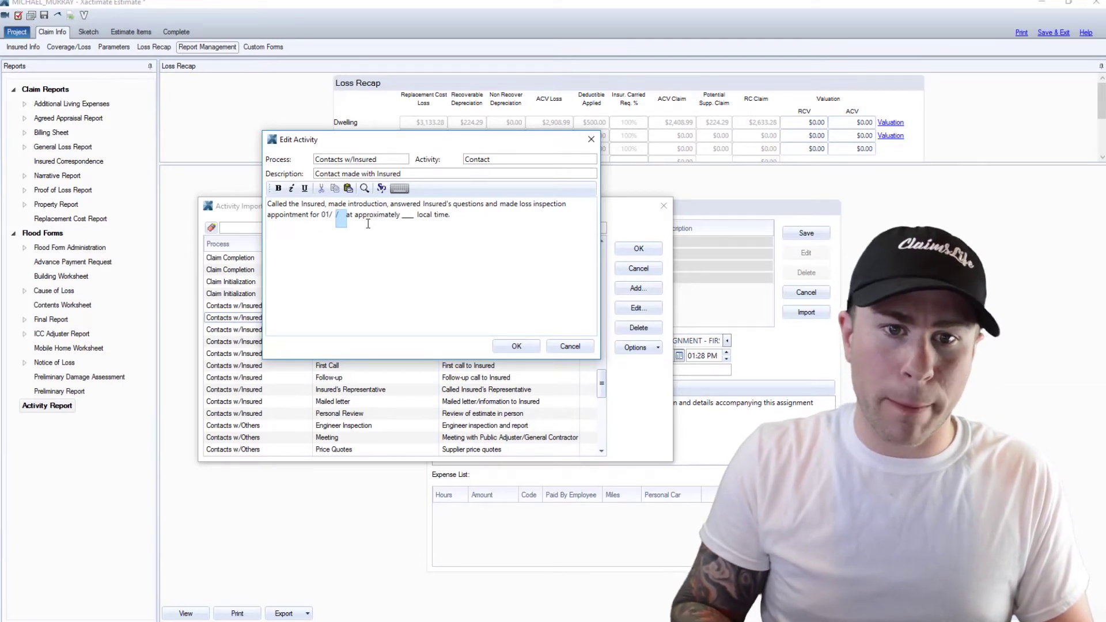
{"action": "key", "text": "Tab"}
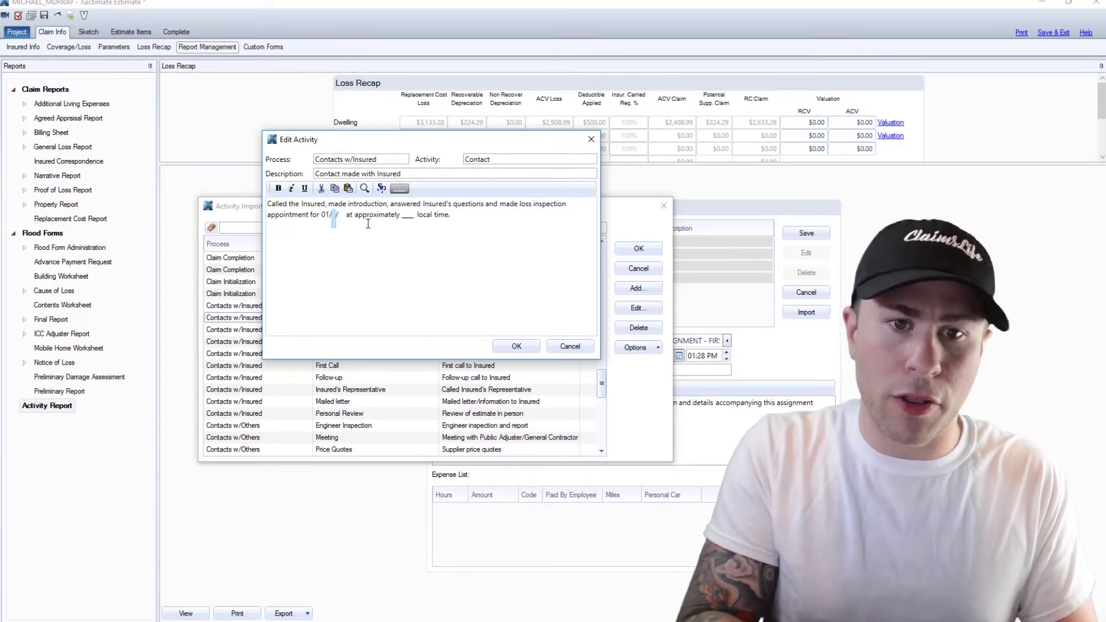
{"action": "type", "text": "01/"}
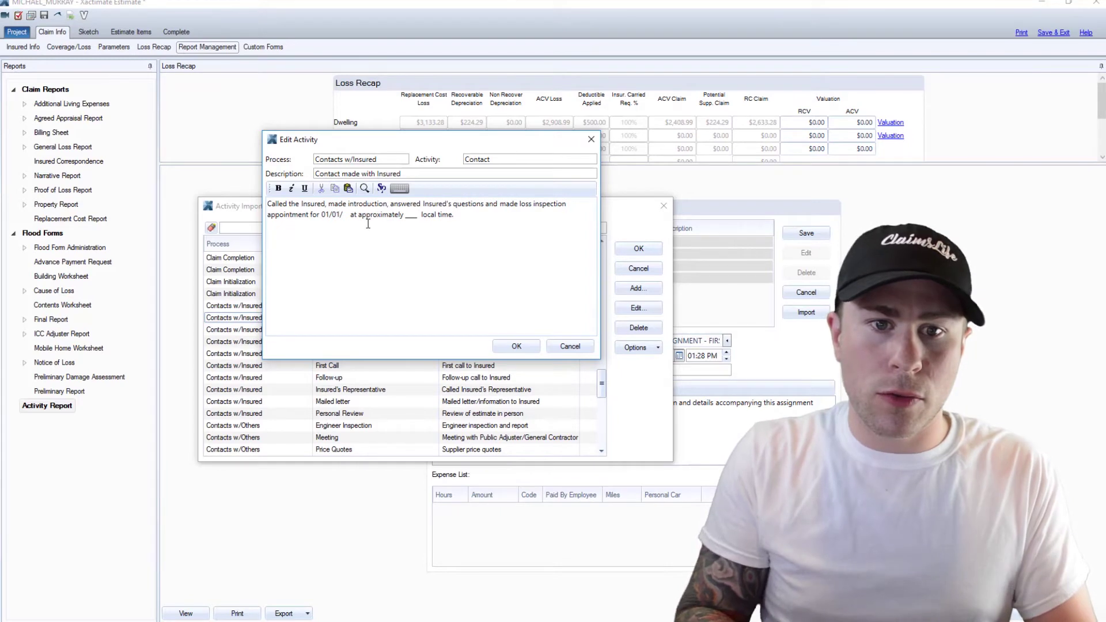
{"action": "key", "text": "Tab"}
{"action": "type", "text": "2011"}
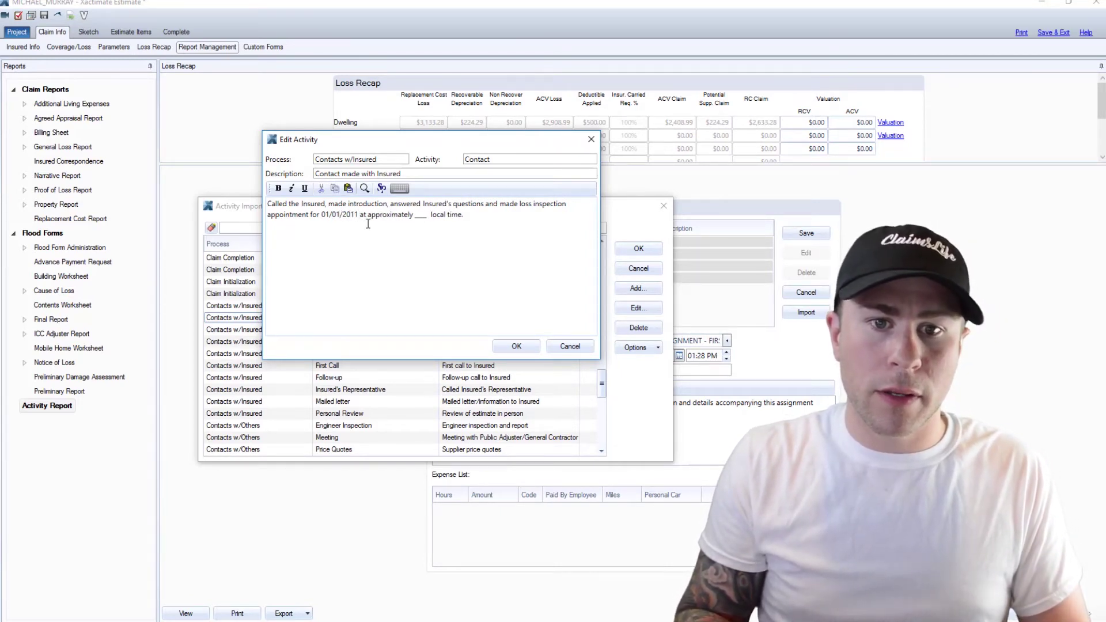
{"action": "key", "text": "Tab"}
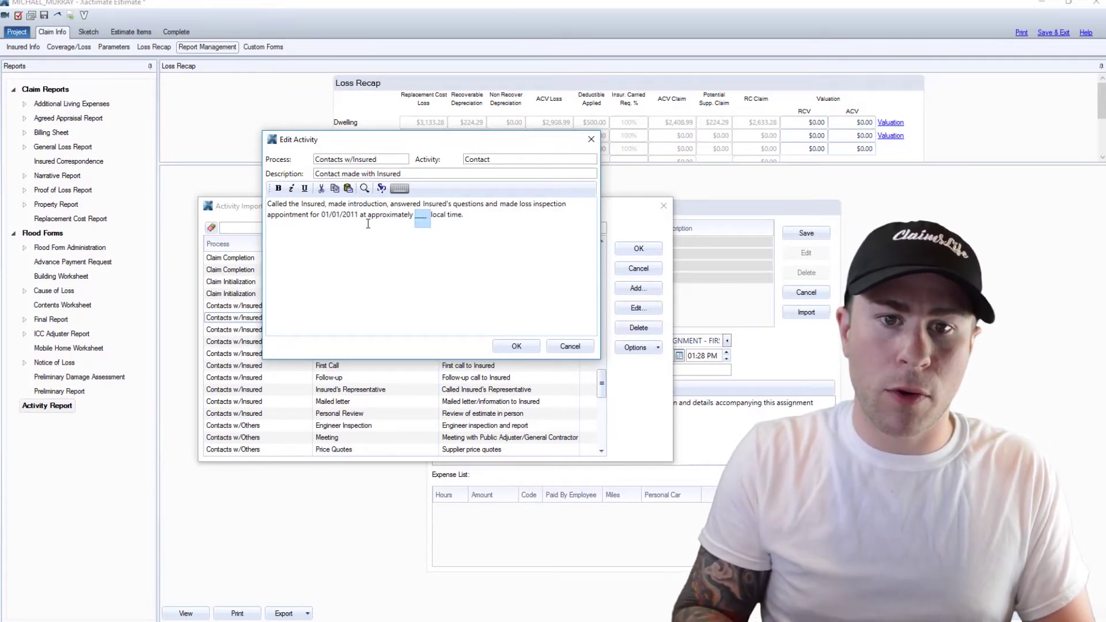
{"action": "type", "text": "1pm"}
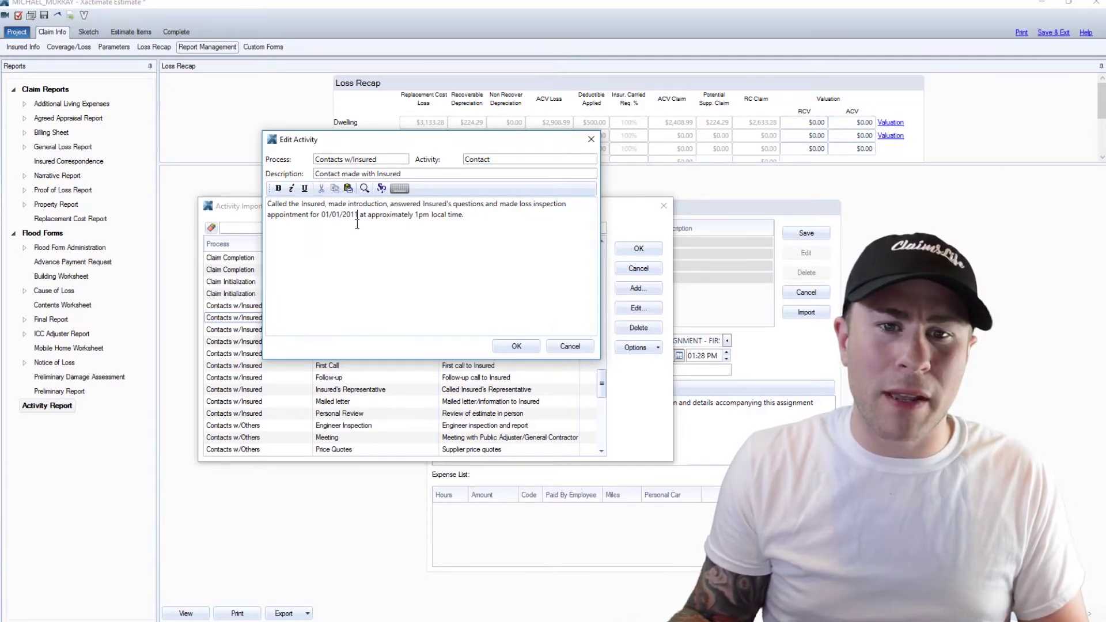
{"action": "left_click_drag", "start_coordinate": [387, 222], "coordinate": [394, 220]}
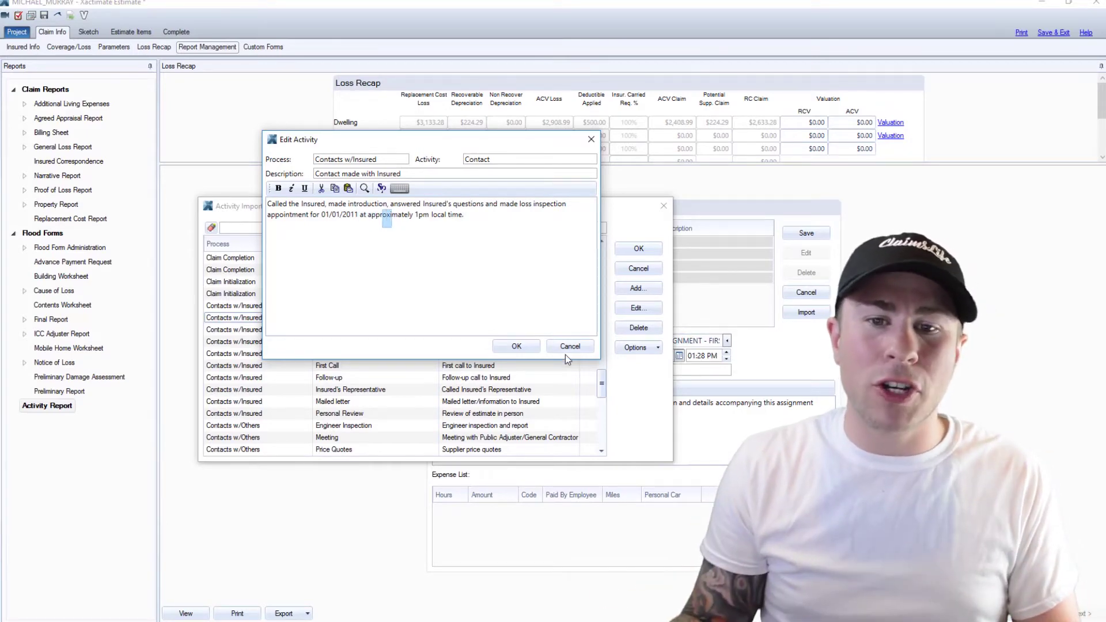
{"action": "left_click", "coordinate": [565, 350]}
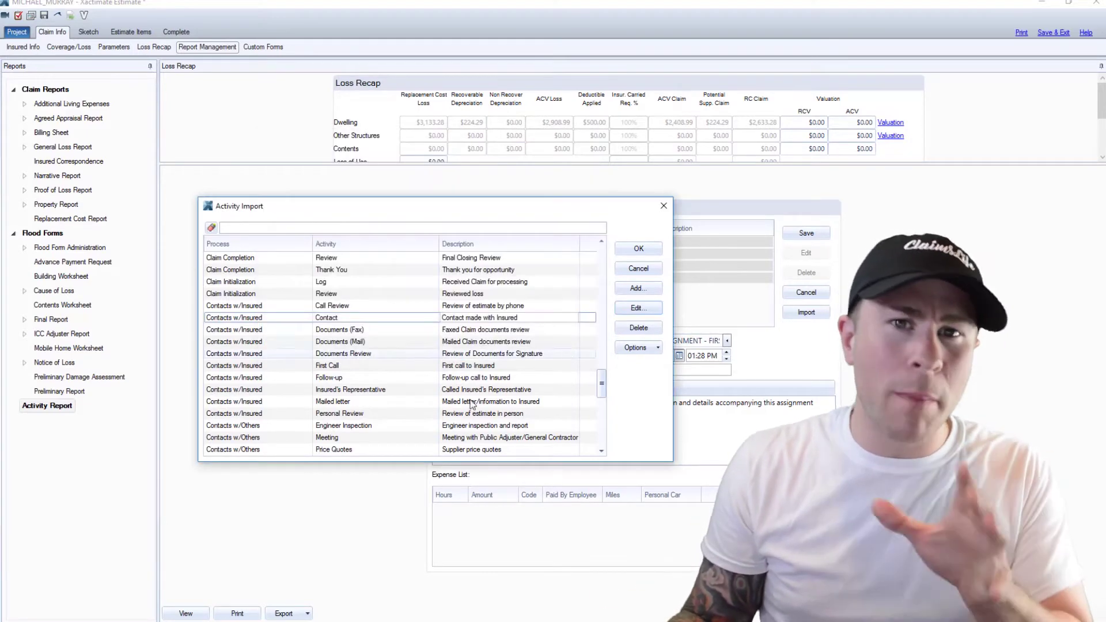
- Examine the flood, UPP/ACV, UPP/RCV and wind estimate activities and the Note to Vision entries in the import list
{"action": "scroll", "coordinate": [431, 337], "scroll_direction": "down", "scroll_amount": 3}
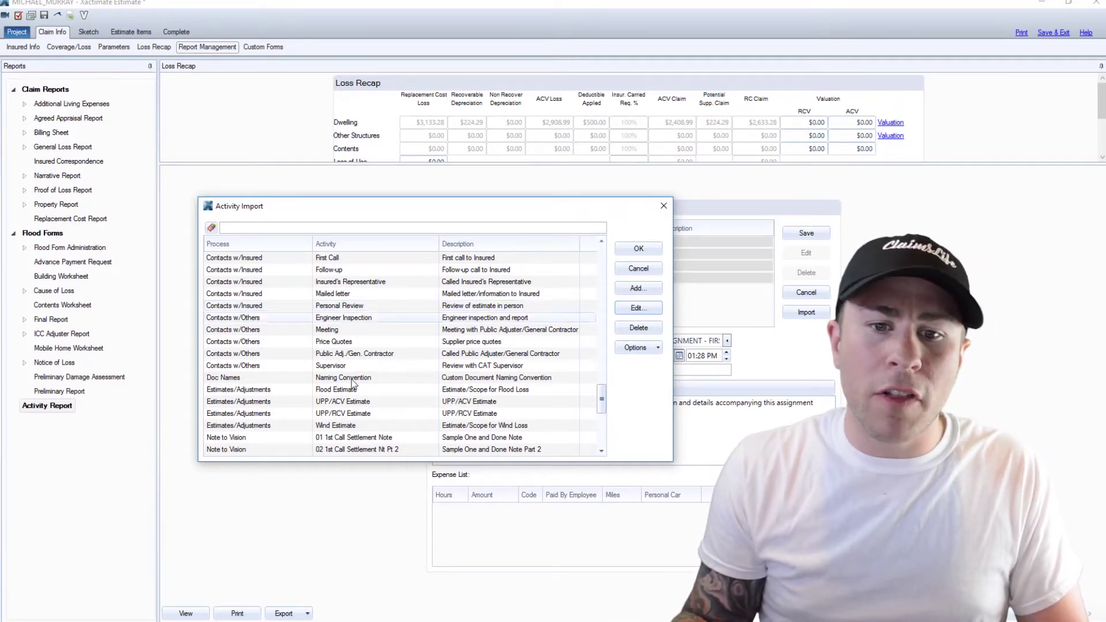
{"action": "left_click", "coordinate": [402, 388]}
{"action": "scroll", "coordinate": [417, 381], "scroll_direction": "down", "scroll_amount": 1}
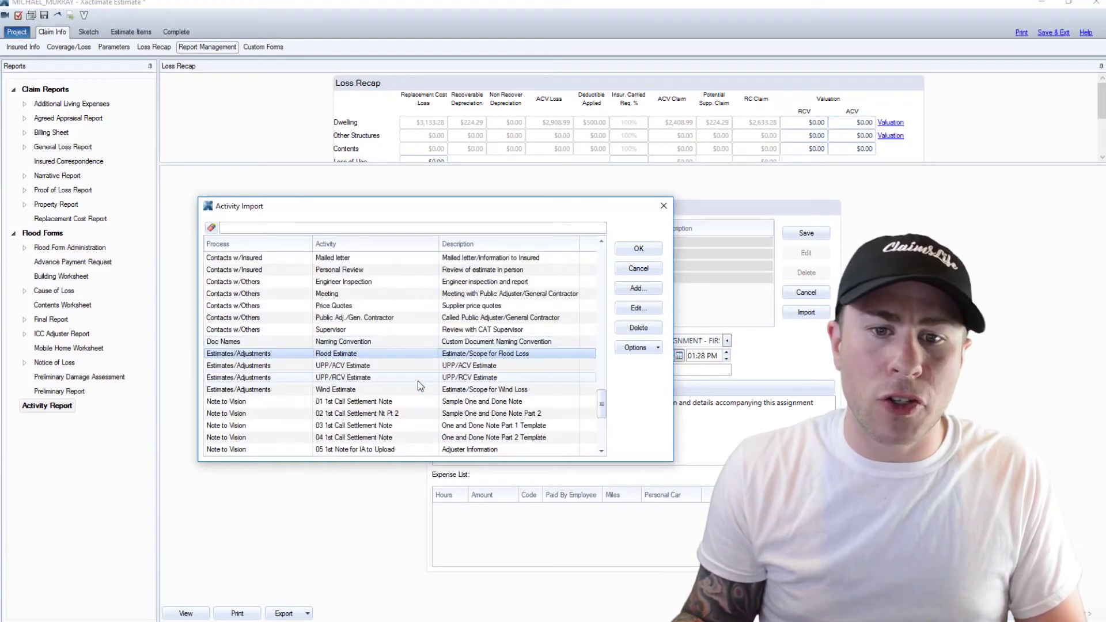
{"action": "left_click", "coordinate": [375, 370]}
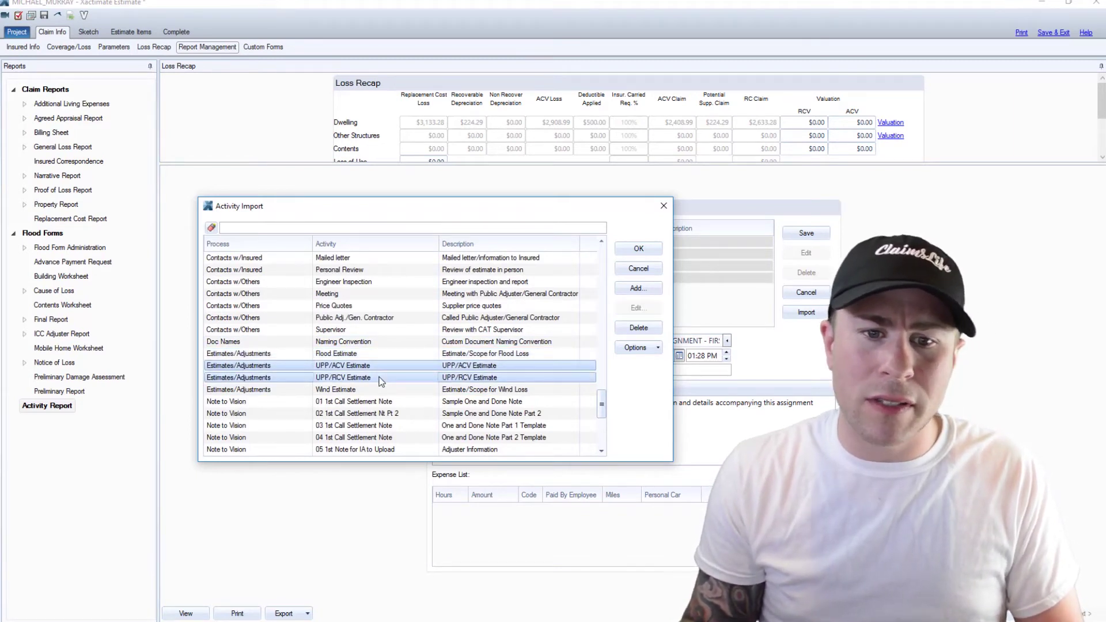
{"action": "left_click", "coordinate": [448, 379]}
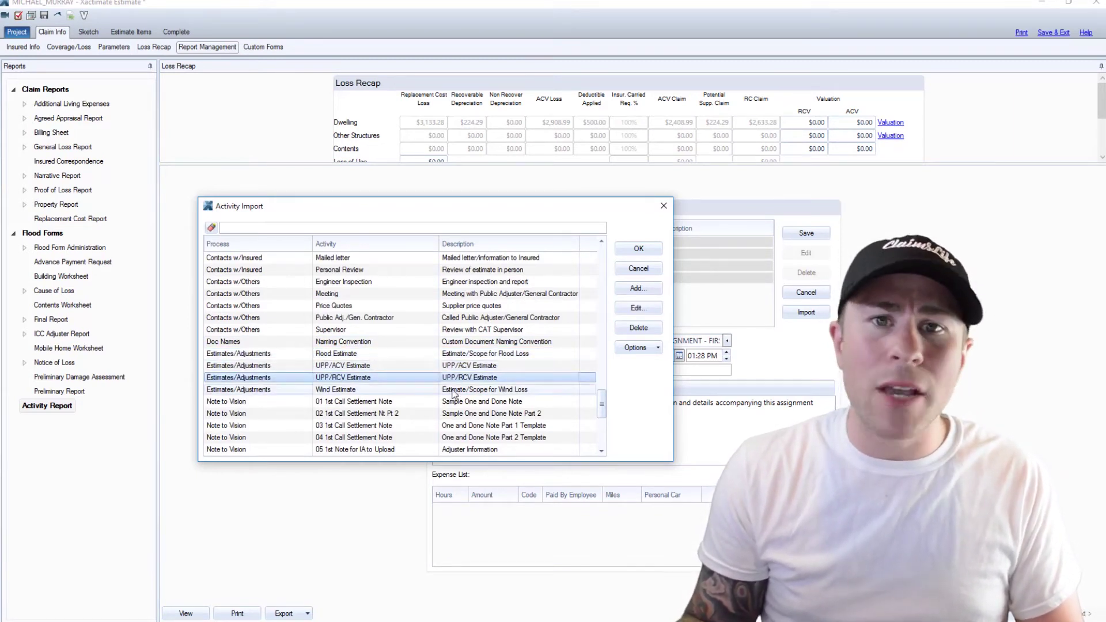
{"action": "left_click", "coordinate": [448, 389]}
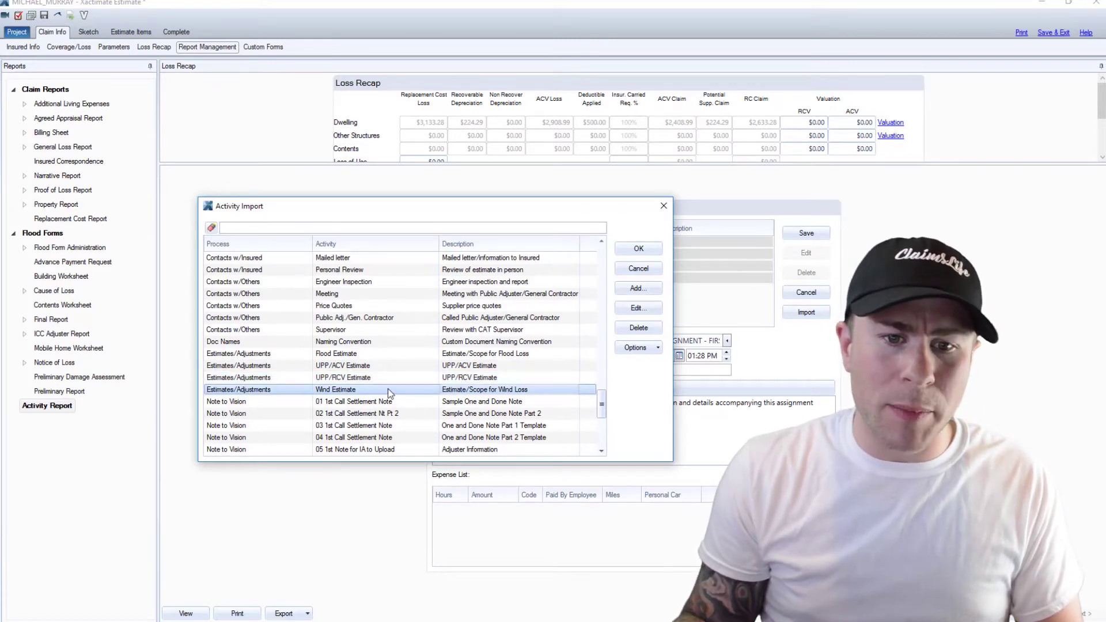
{"action": "scroll", "coordinate": [374, 397], "scroll_direction": "down", "scroll_amount": 1}
{"action": "scroll", "coordinate": [375, 396], "scroll_direction": "down", "scroll_amount": 4}
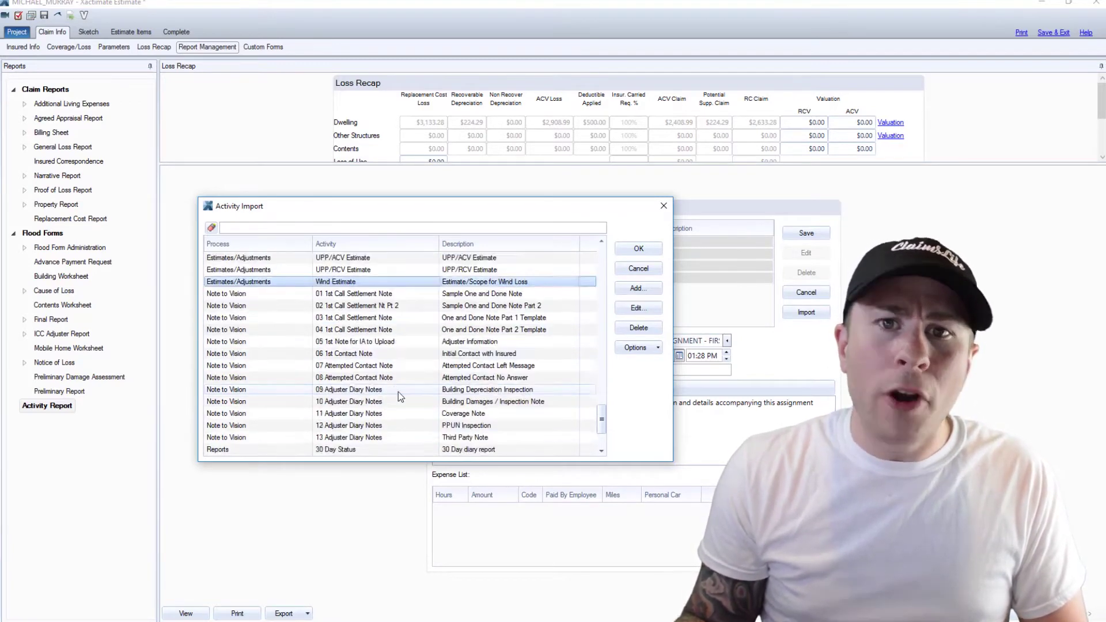
- Look through the Note to Vision entries and highlight the four 1st Call Settlement Notes, 01 to 04
{"action": "scroll", "coordinate": [399, 392], "scroll_direction": "down", "scroll_amount": 1}
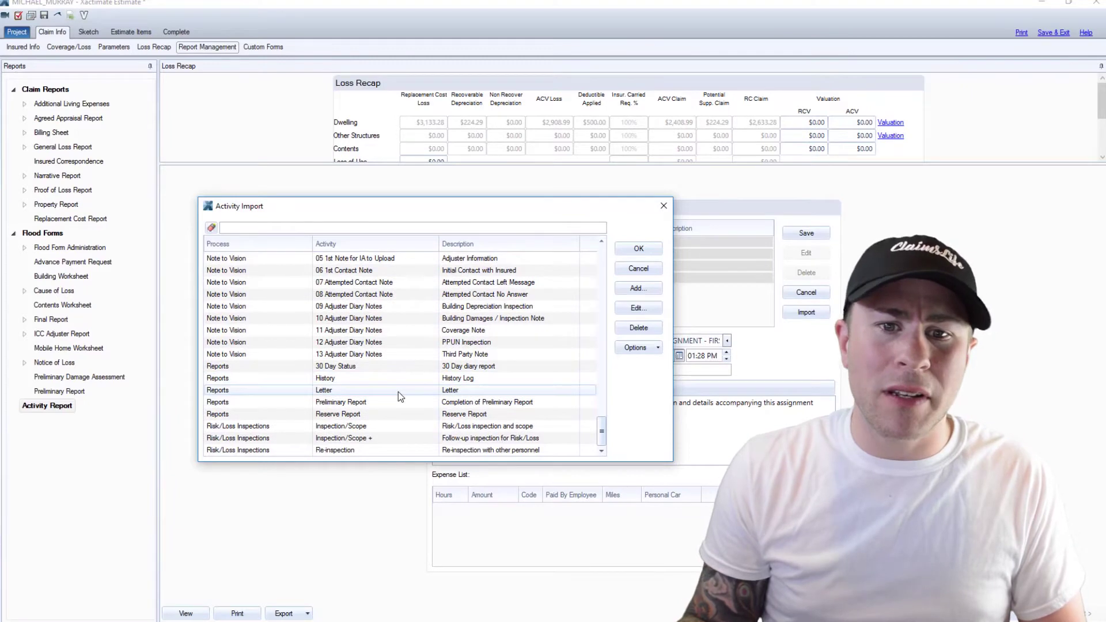
{"action": "scroll", "coordinate": [398, 391], "scroll_direction": "up", "scroll_amount": 2}
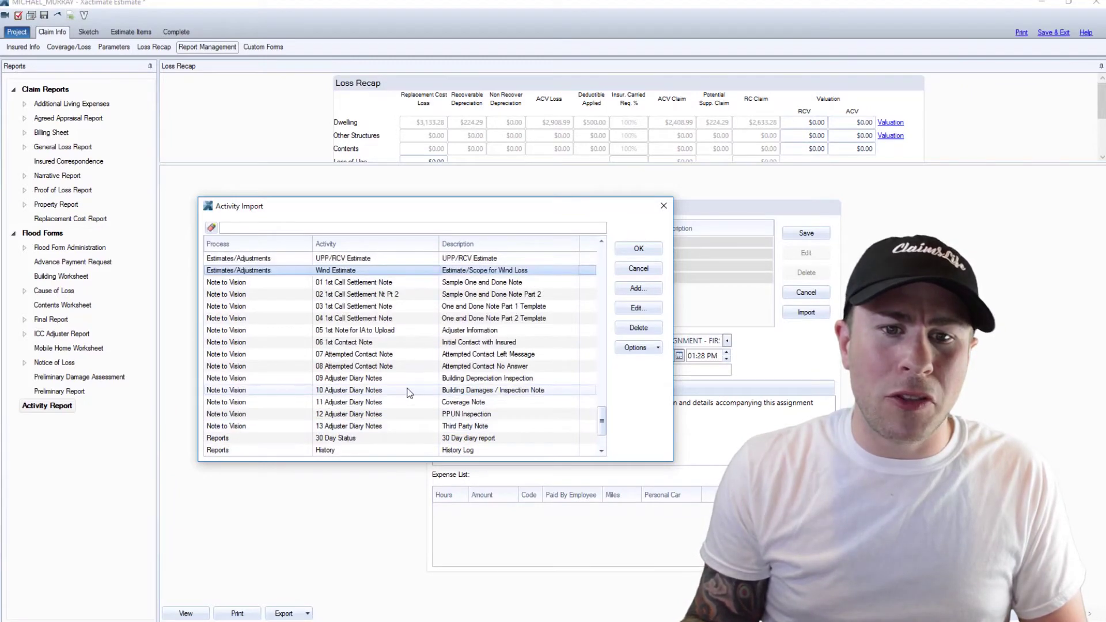
{"action": "left_click", "coordinate": [362, 286]}
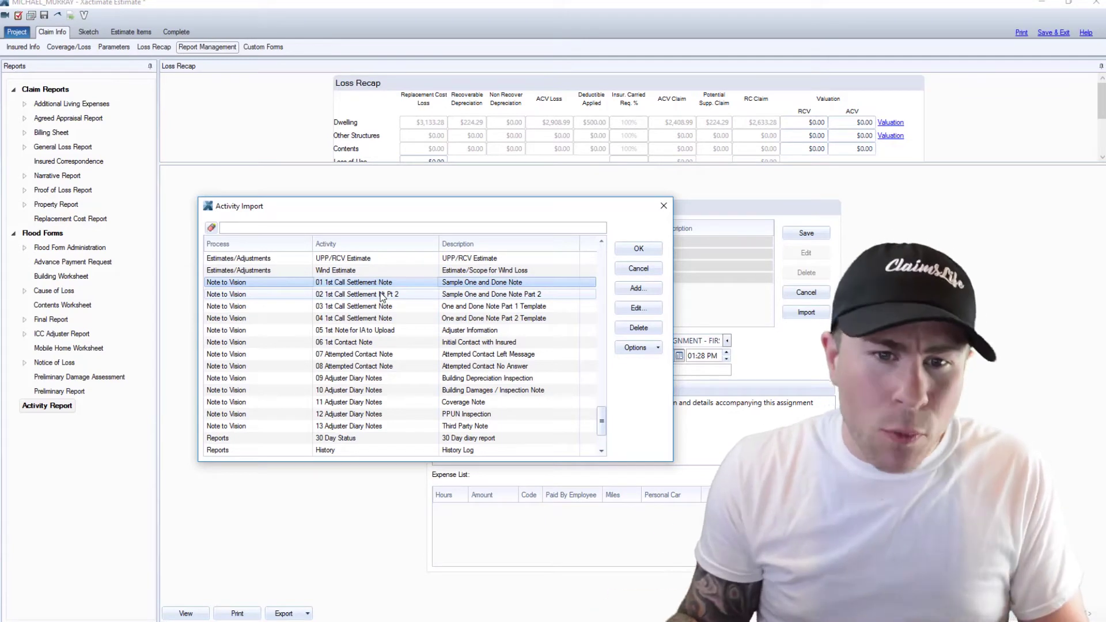
{"action": "left_click", "coordinate": [384, 320], "text": "shift"}
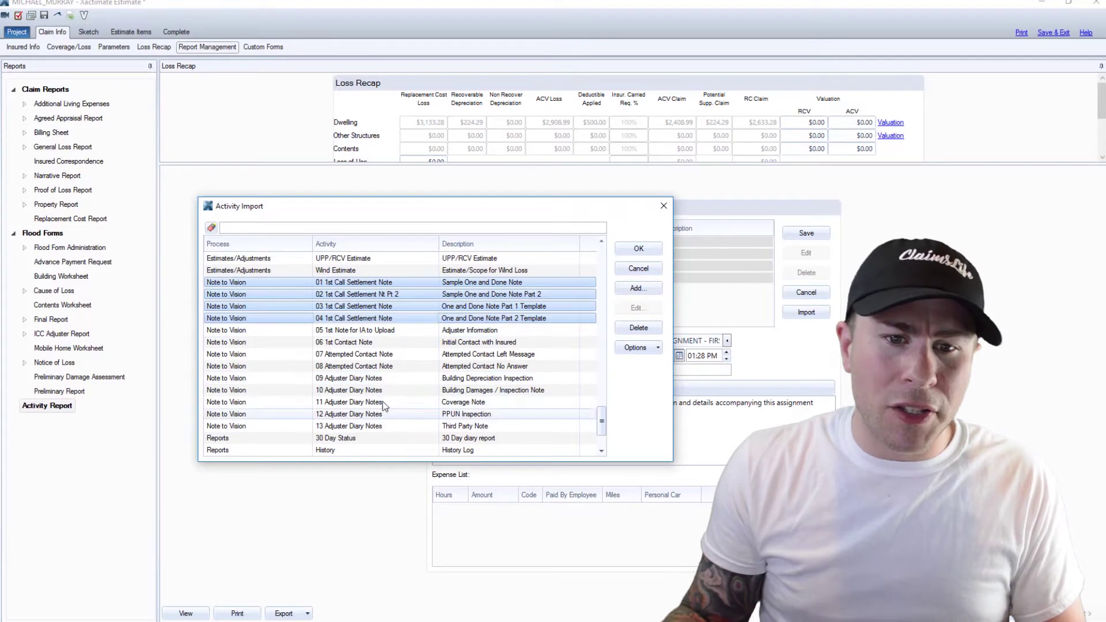
- Read the template text of the 08 Attempted Contact Note activity and close it without saving
{"action": "left_click_drag", "start_coordinate": [377, 430], "coordinate": [383, 369]}
{"action": "left_click", "coordinate": [383, 368]}
{"action": "left_click", "coordinate": [624, 310]}
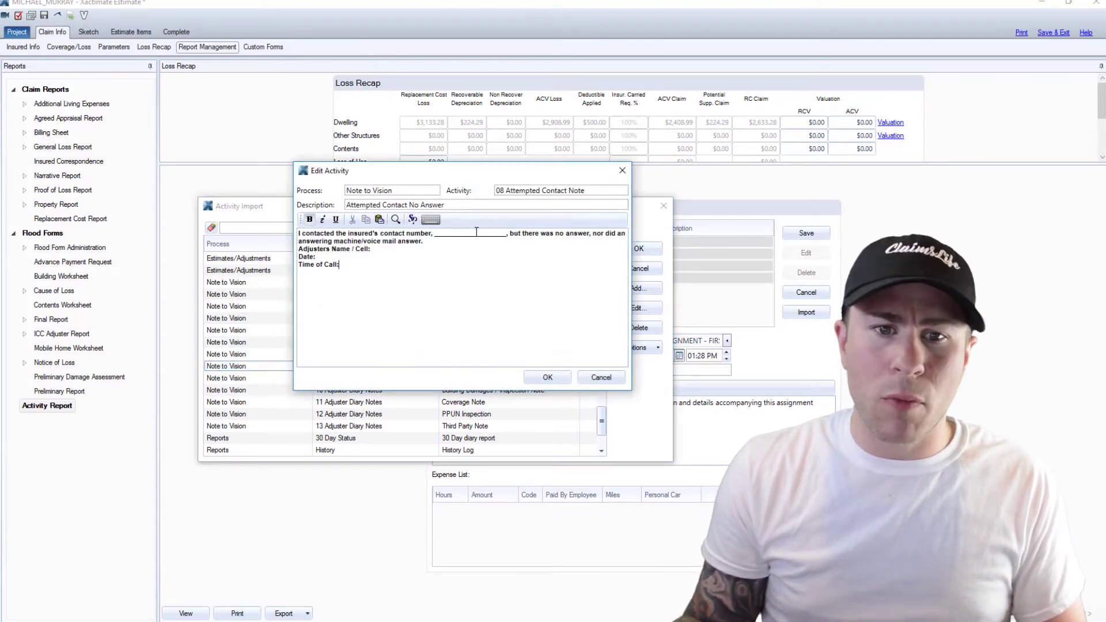
{"action": "left_click", "coordinate": [377, 252]}
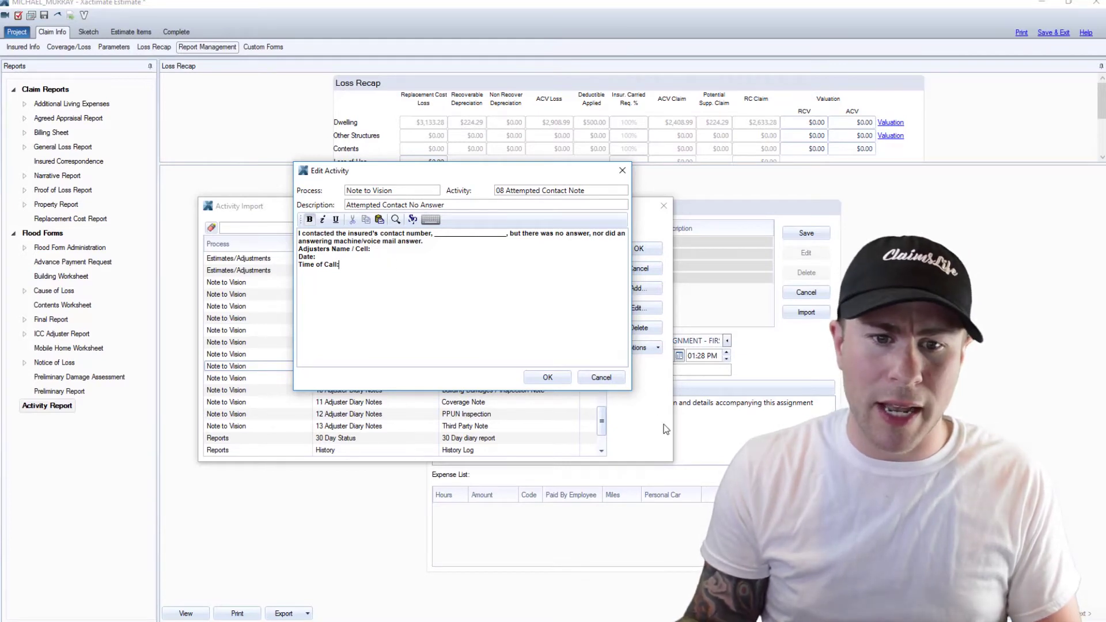
{"action": "left_click", "coordinate": [599, 377]}
- Look over the Reports activities, read the History log template, and close it without saving
{"action": "scroll", "coordinate": [517, 382], "scroll_direction": "down", "scroll_amount": 1}
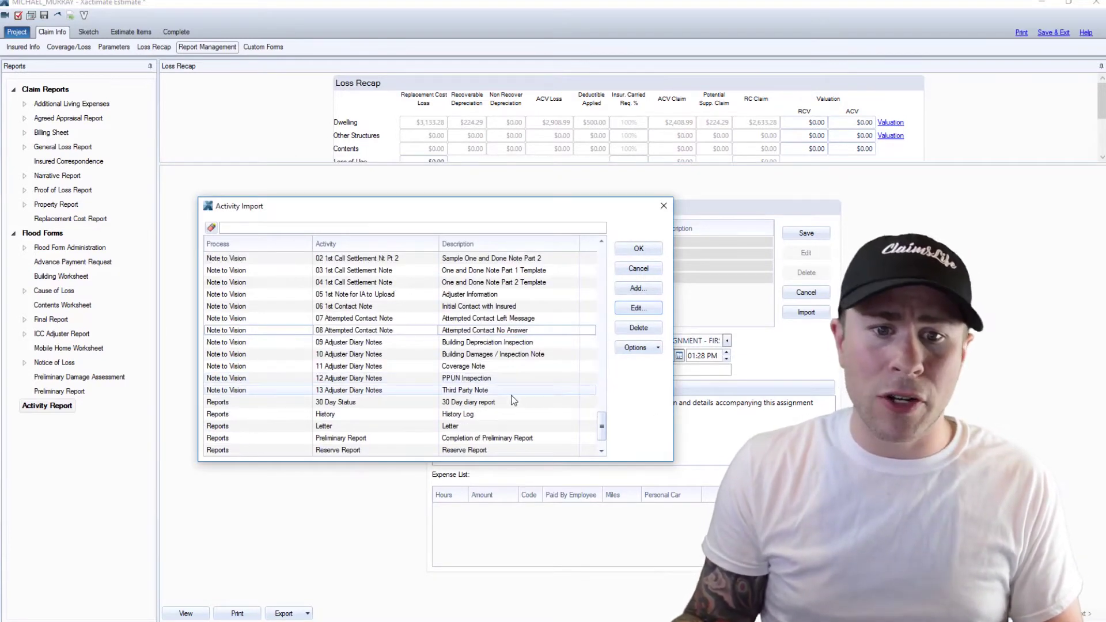
{"action": "left_click", "coordinate": [507, 406]}
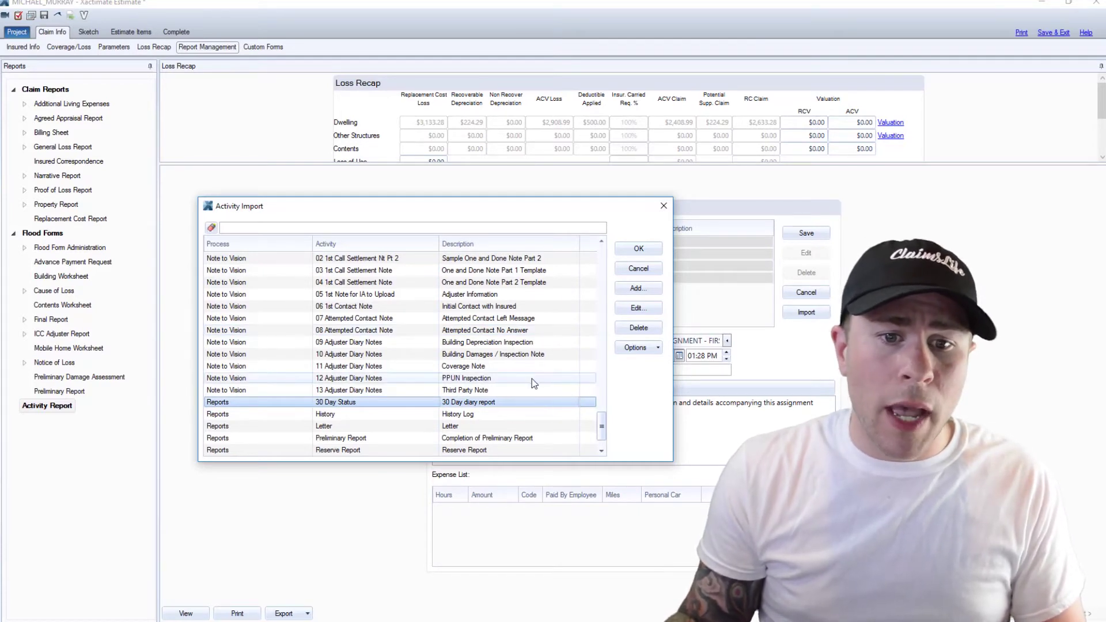
{"action": "scroll", "coordinate": [531, 384], "scroll_direction": "down", "scroll_amount": 1}
{"action": "left_click", "coordinate": [408, 391]}
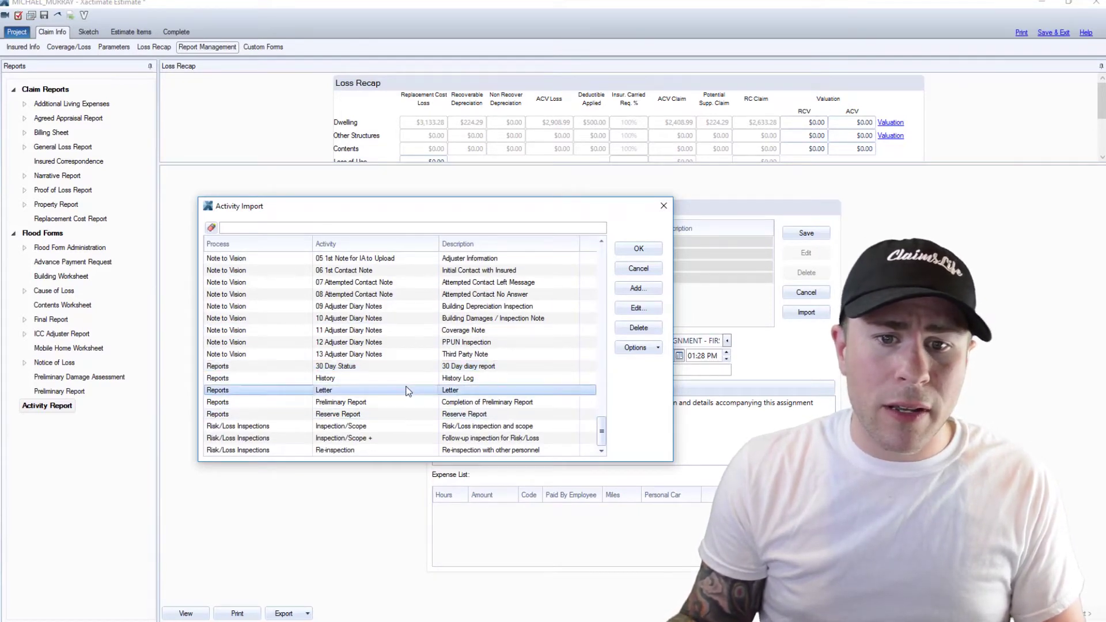
{"action": "left_click", "coordinate": [412, 379]}
{"action": "left_click", "coordinate": [640, 307]}
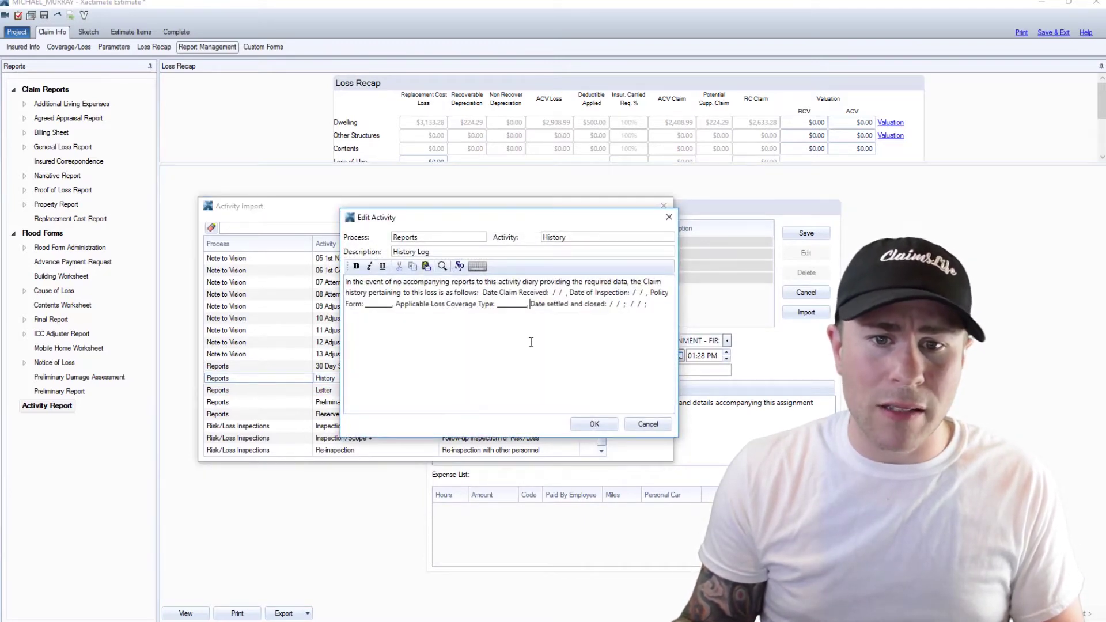
{"action": "left_click", "coordinate": [647, 424]}
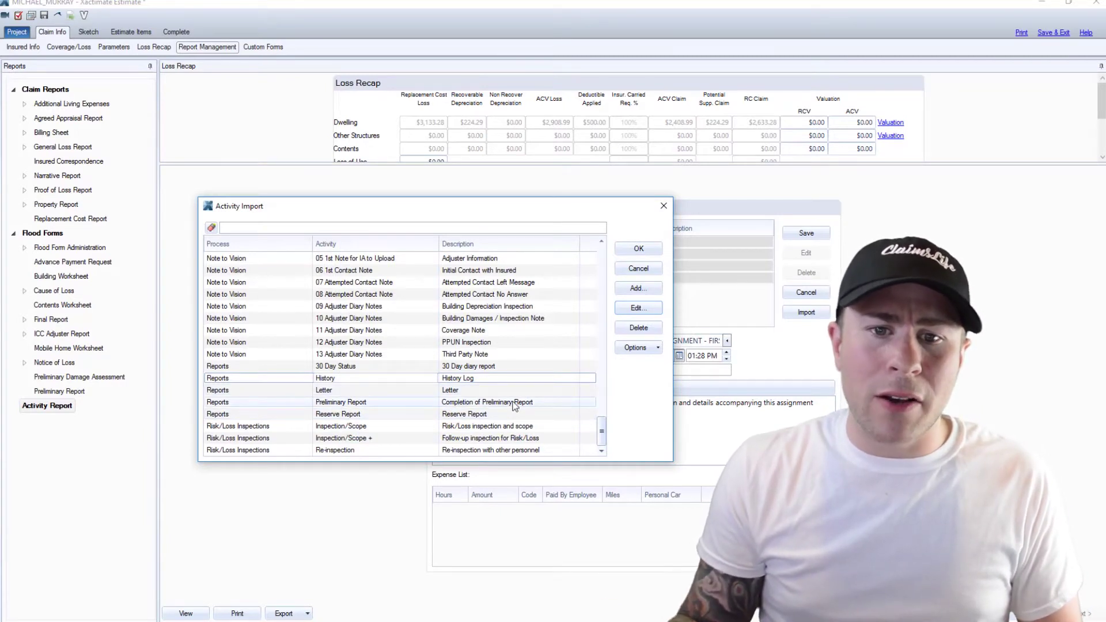
- Check the 06 1st Contact Note and 05 1st Note for IA to Upload entries, and view a blank new activity form without saving
{"action": "left_click", "coordinate": [517, 257]}
{"action": "left_click", "coordinate": [509, 270]}
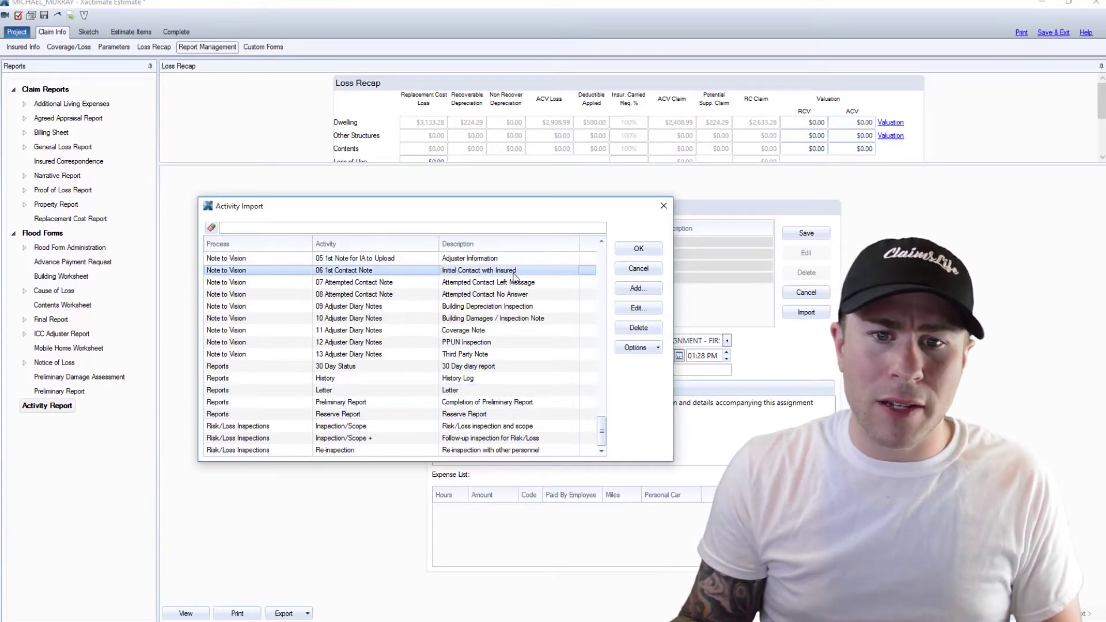
{"action": "left_click", "coordinate": [505, 258]}
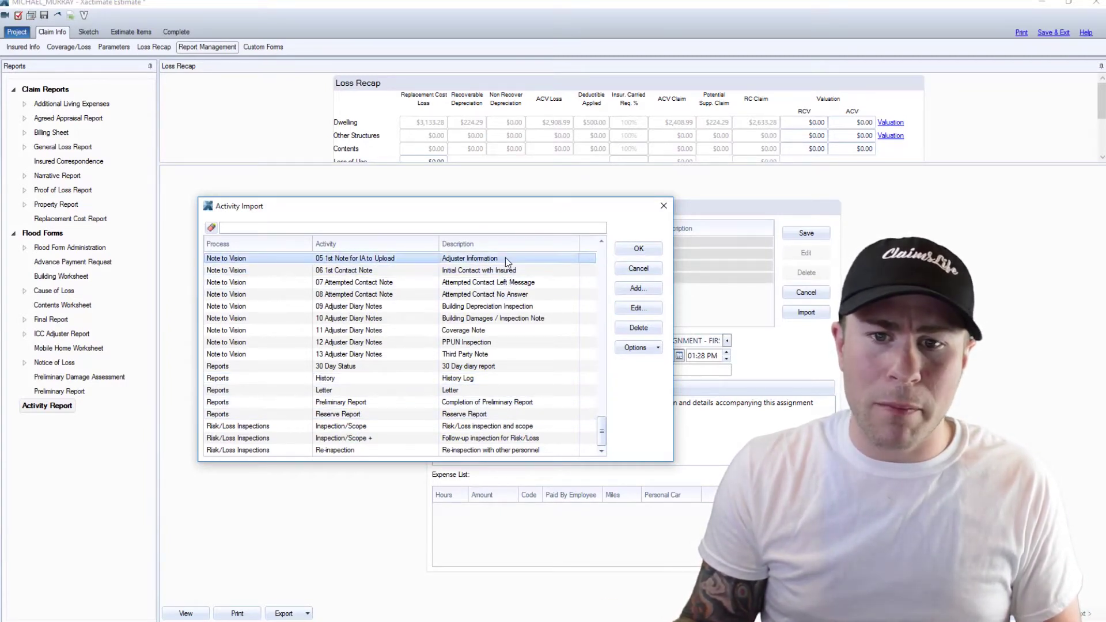
{"action": "left_click", "coordinate": [636, 288]}
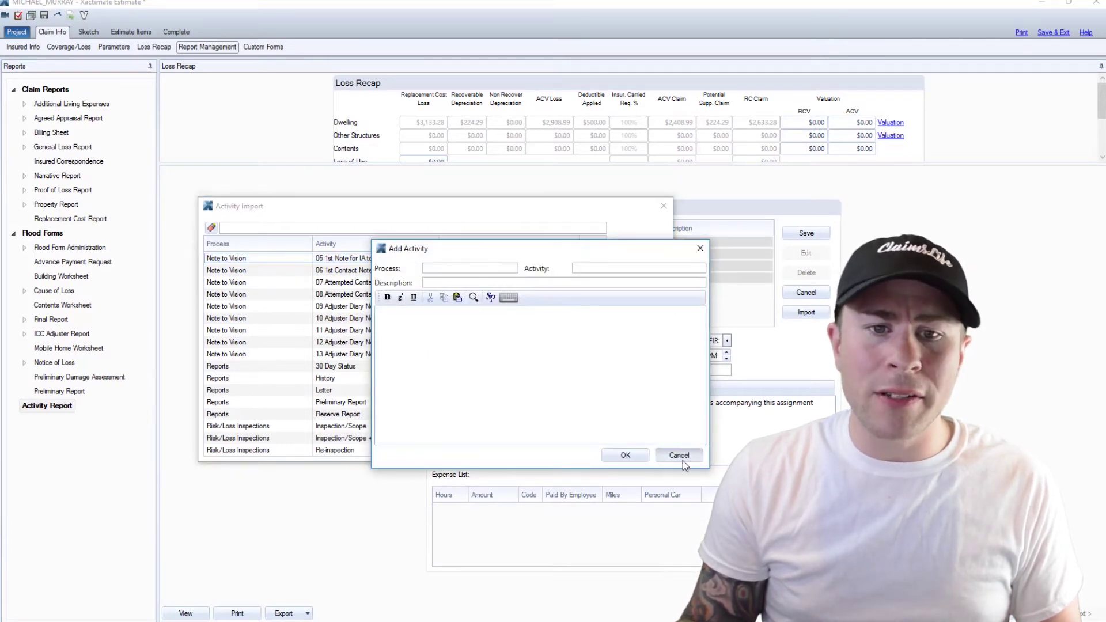
{"action": "left_click", "coordinate": [679, 456]}
- Go back to the beginning of the activity list and highlight the Quick Notes group through 0-05 Phone Discussion
{"action": "scroll", "coordinate": [517, 338], "scroll_direction": "up", "scroll_amount": 4}
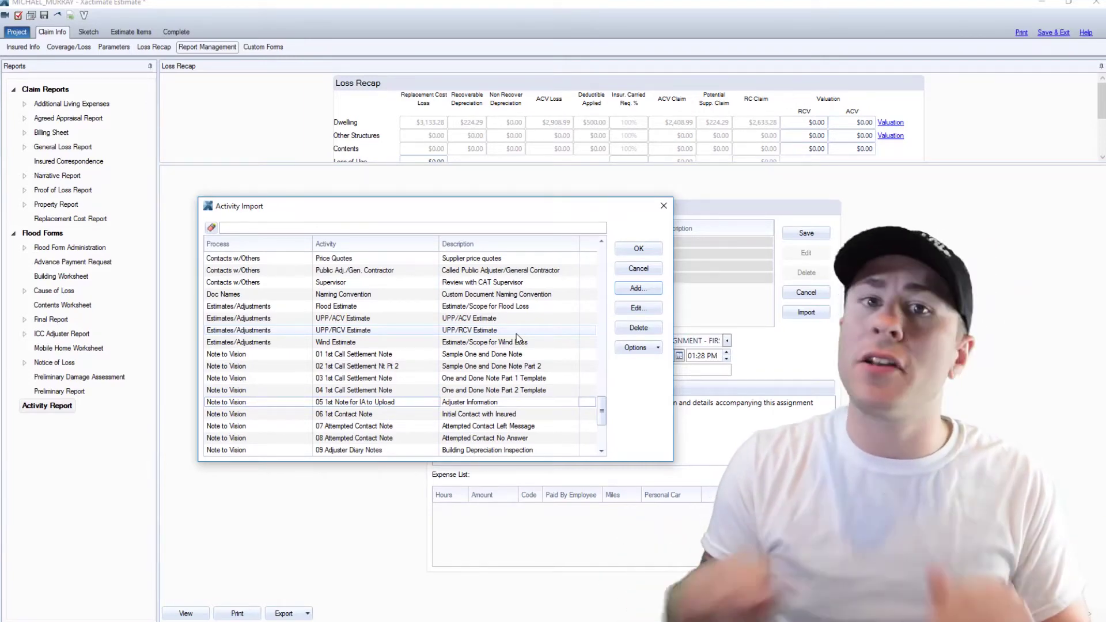
{"action": "scroll", "coordinate": [517, 338], "scroll_direction": "up", "scroll_amount": 15}
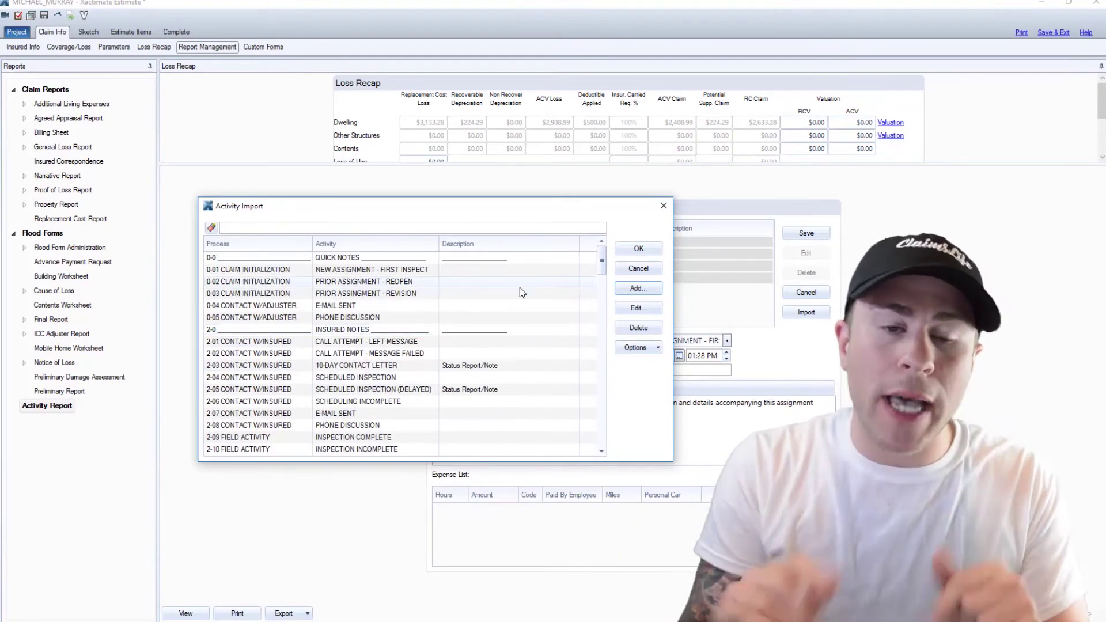
{"action": "left_click", "coordinate": [376, 257]}
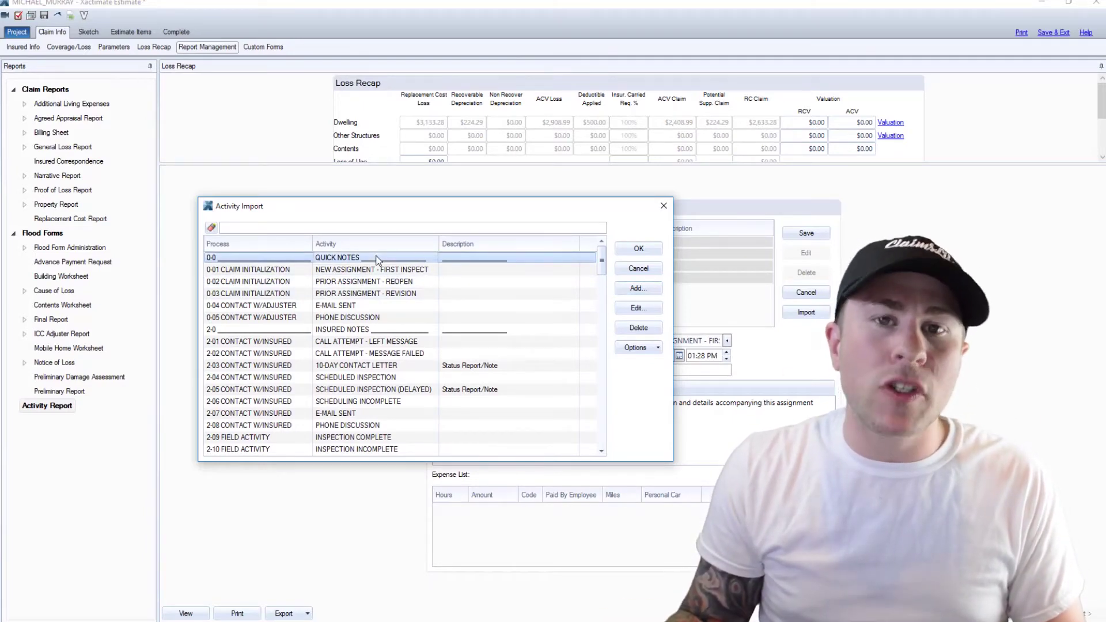
{"action": "left_click", "coordinate": [367, 318], "text": "shift"}
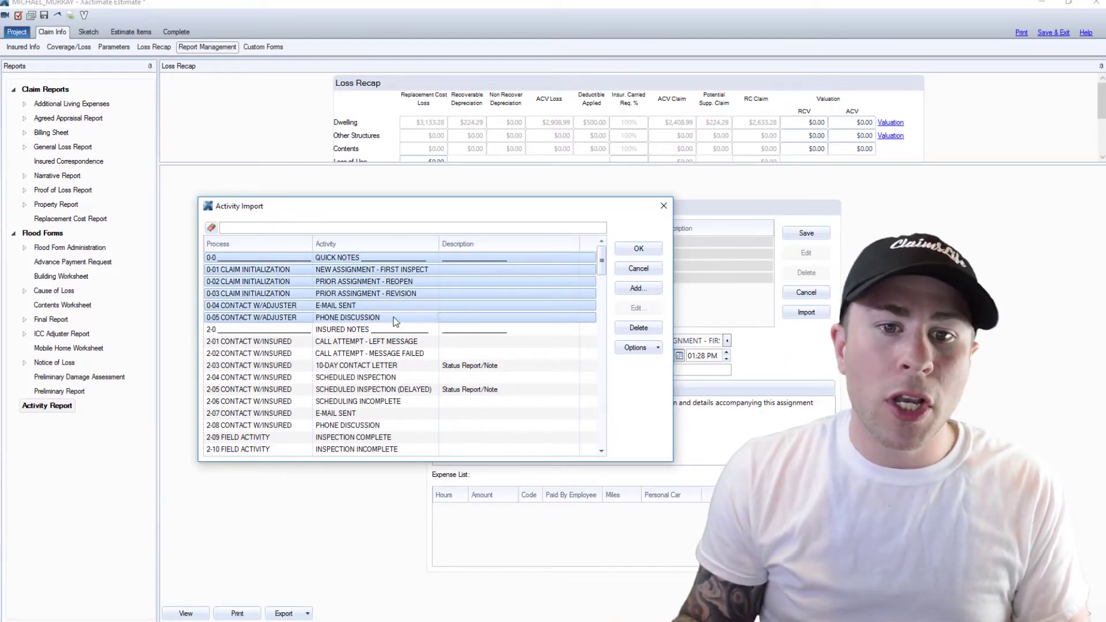
- Read the template text of the 0-01 New Assignment - First Inspect activity and close it unedited
{"action": "left_click", "coordinate": [379, 270]}
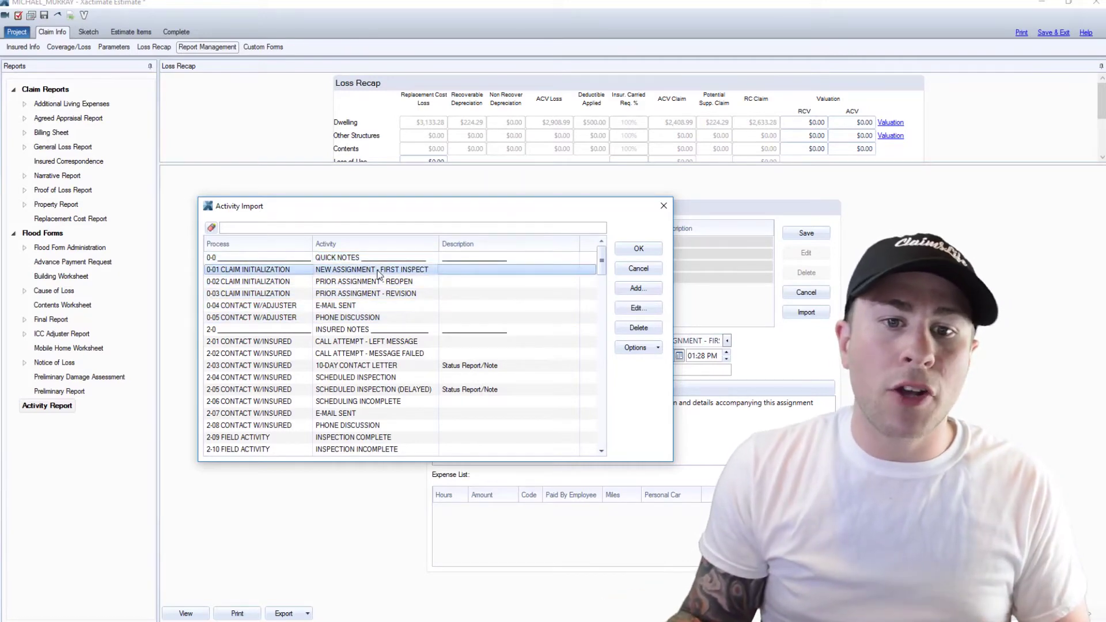
{"action": "left_click", "coordinate": [637, 309]}
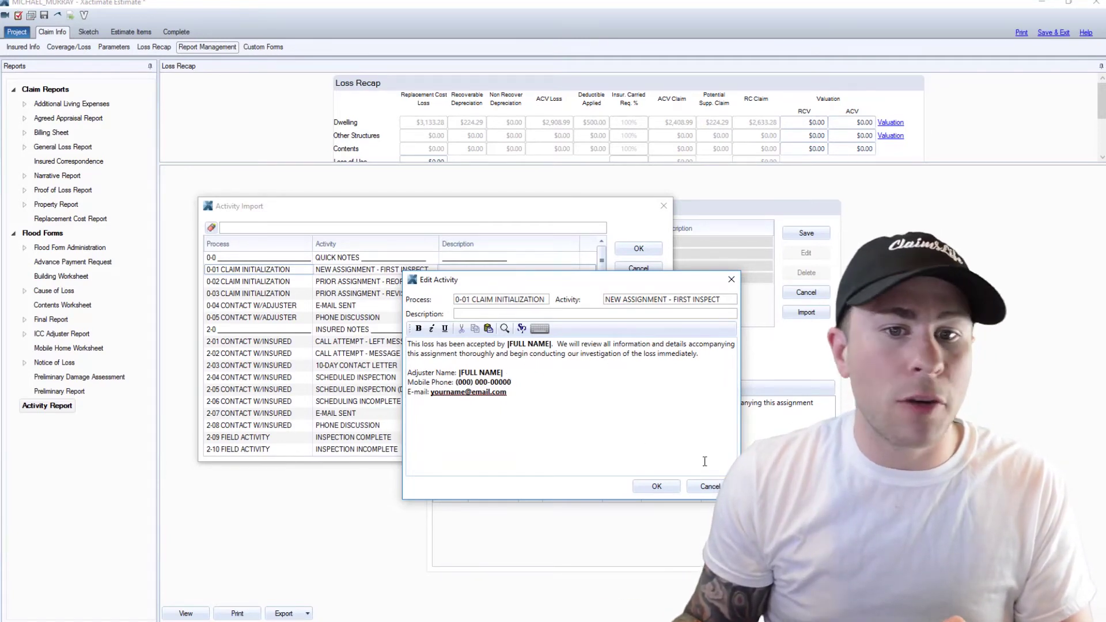
{"action": "left_click", "coordinate": [660, 485]}
- Look over the prior assignment and adjuster contact entries, and highlight the Insured Notes group through 2-20 Open Note
{"action": "left_click", "coordinate": [412, 282]}
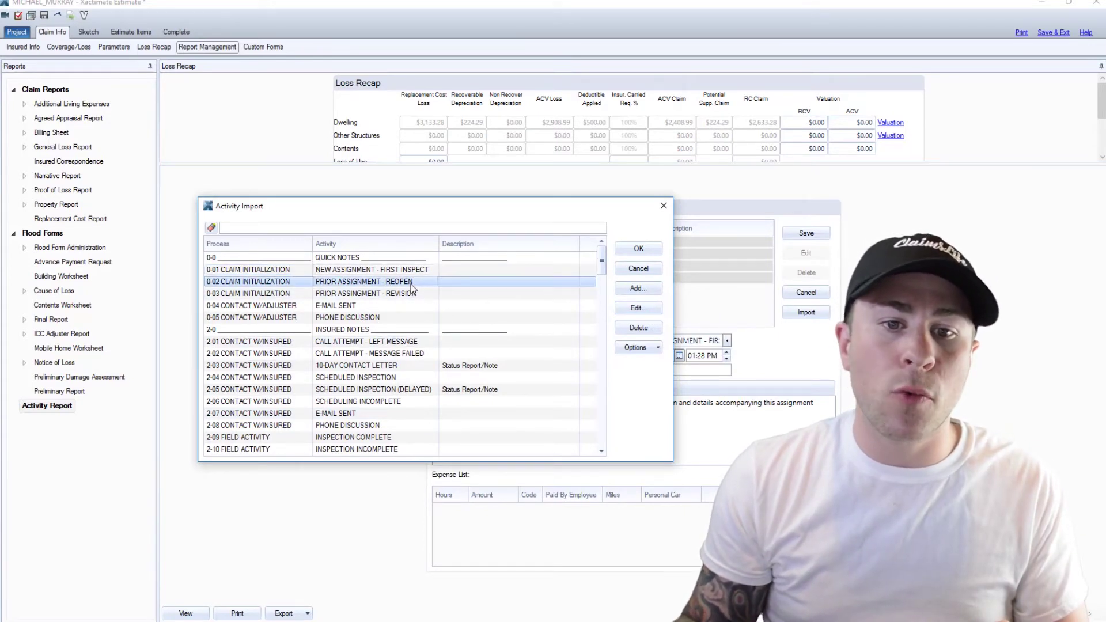
{"action": "left_click", "coordinate": [410, 293]}
{"action": "left_click", "coordinate": [387, 306]}
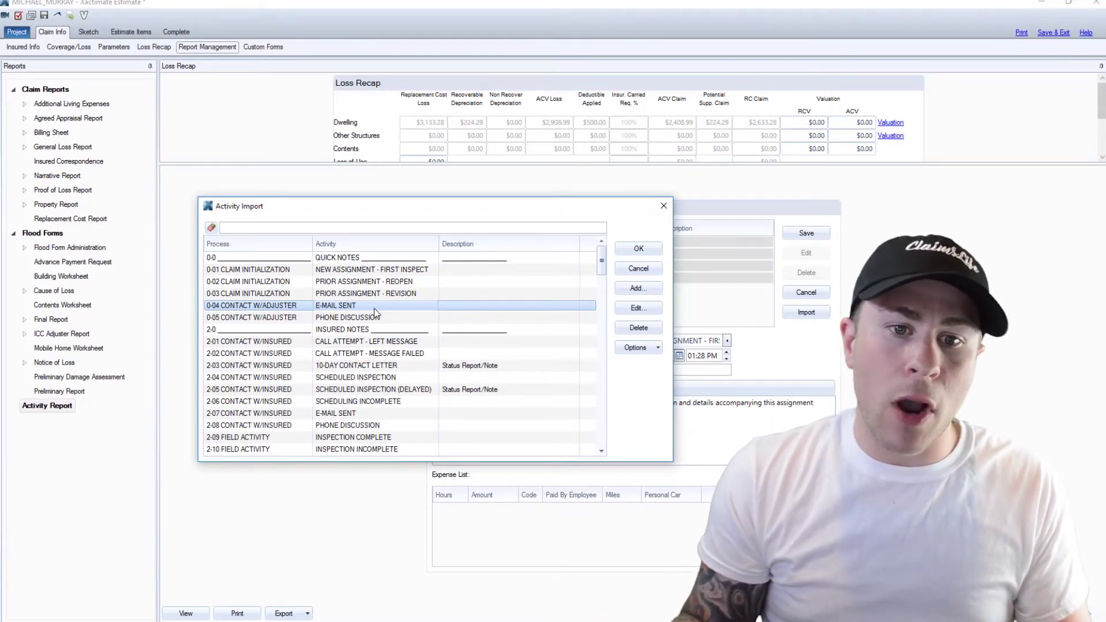
{"action": "left_click", "coordinate": [374, 328]}
{"action": "scroll", "coordinate": [361, 417], "scroll_direction": "down", "scroll_amount": 1}
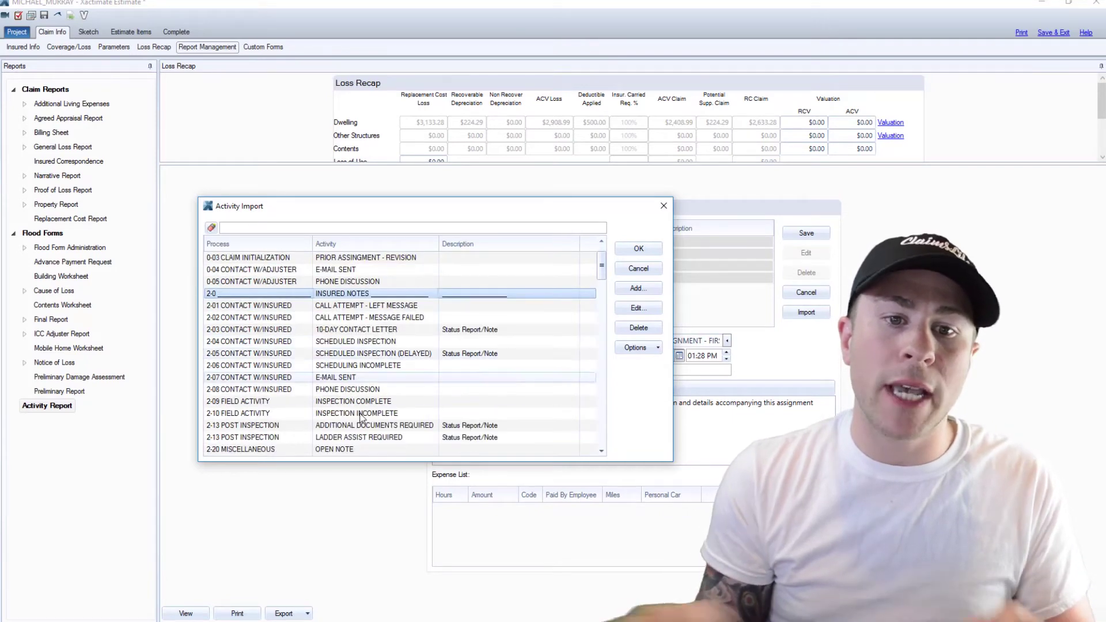
{"action": "left_click", "coordinate": [348, 449], "text": "shift"}
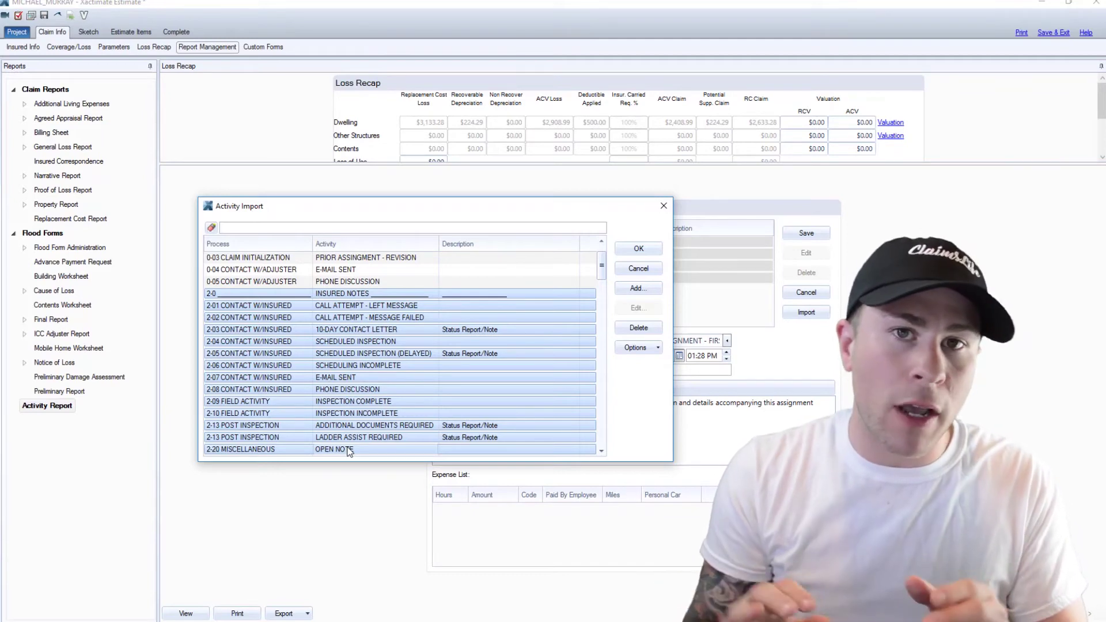
- Read the template text of the 2-01 Call Attempt - Left Message activity and close it without saving
{"action": "left_click", "coordinate": [343, 306]}
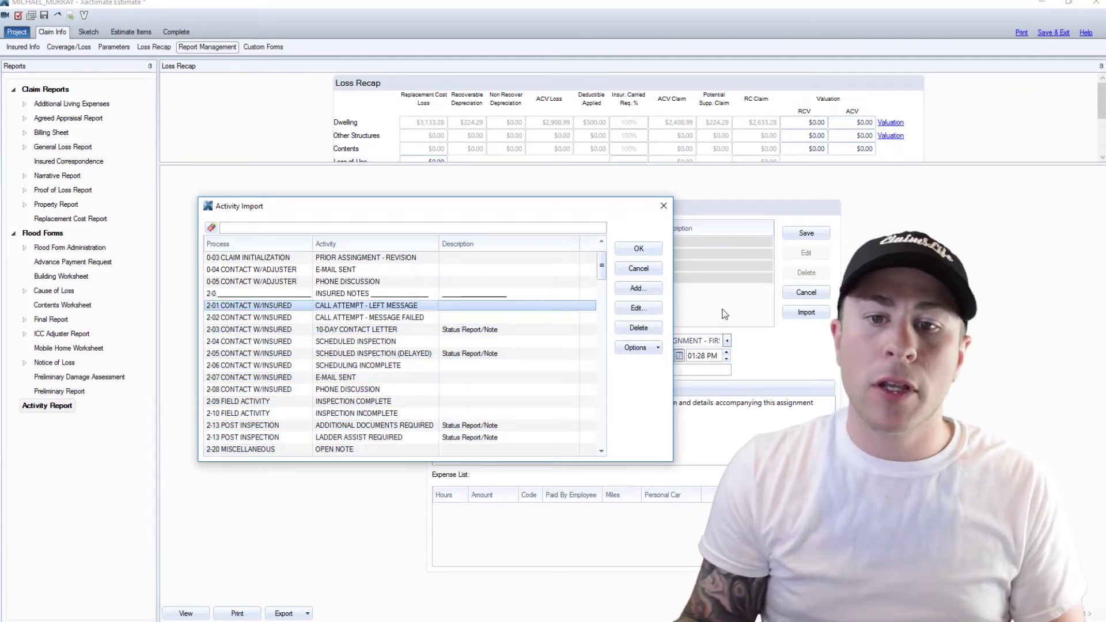
{"action": "left_click", "coordinate": [638, 308]}
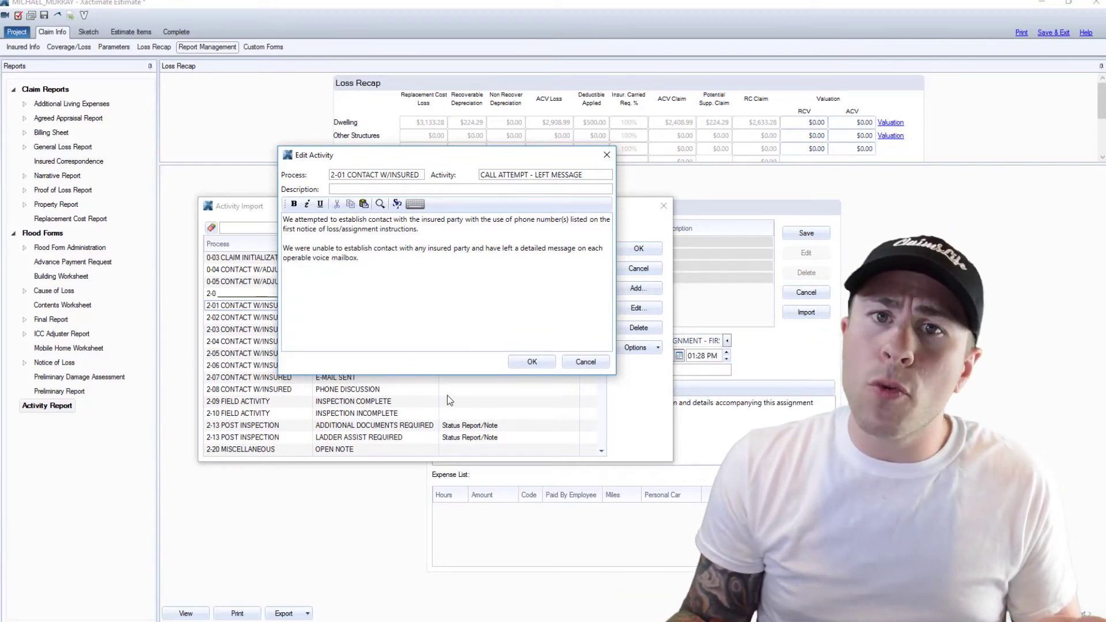
{"action": "left_click", "coordinate": [599, 362]}
- Delete the first three reasons from the 2-02 Call Attempt - Message Failed template, keeping "Voice mailbox is full", and discard the edit
{"action": "left_click", "coordinate": [413, 319]}
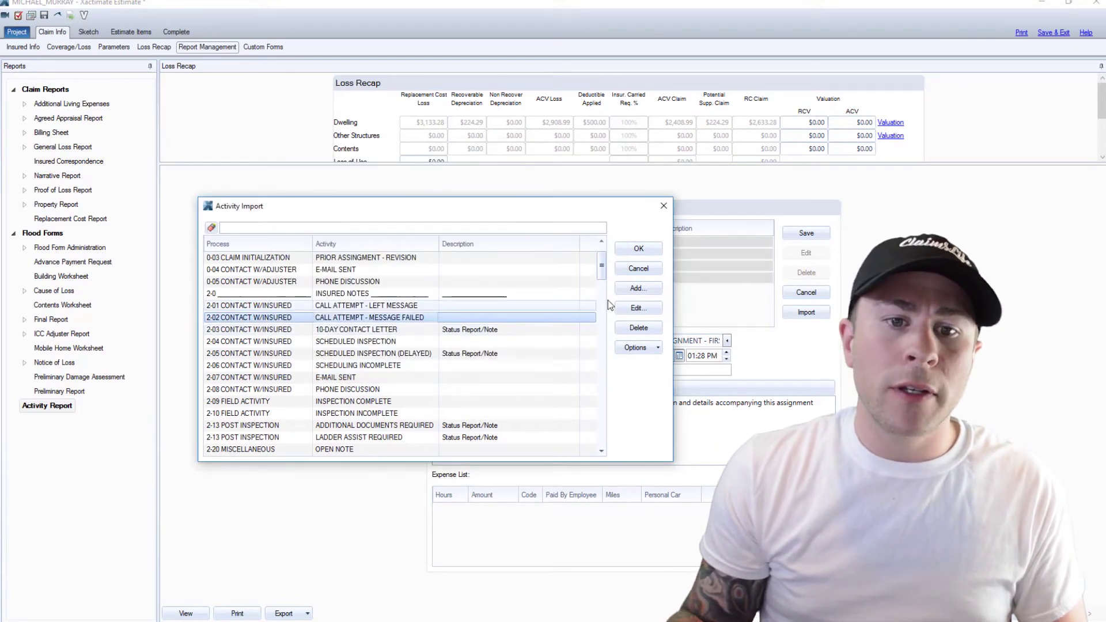
{"action": "left_click", "coordinate": [637, 307]}
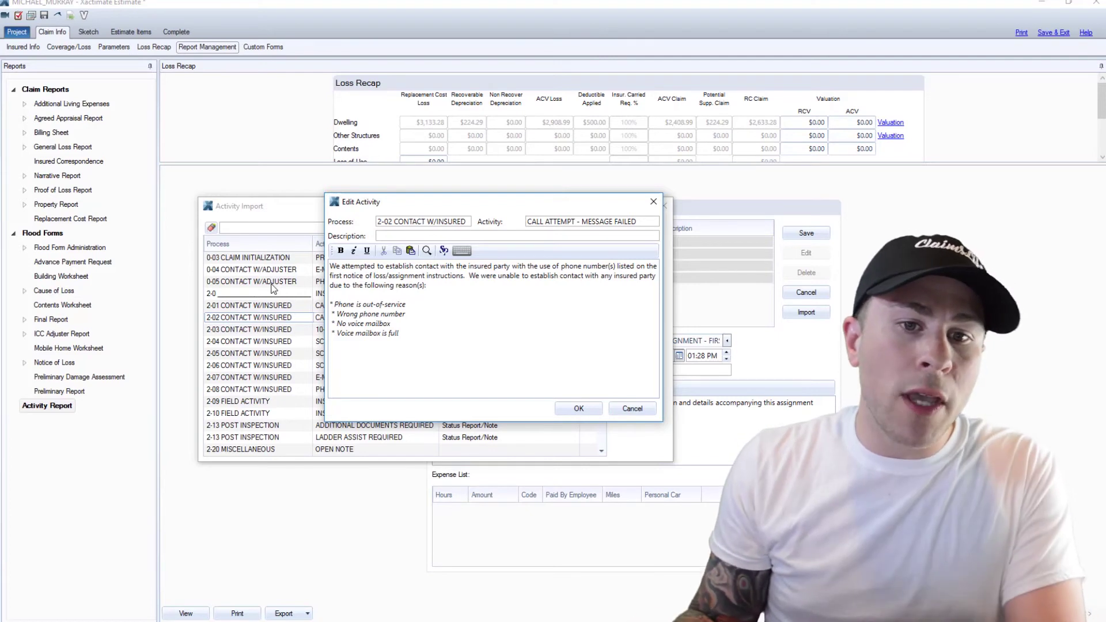
{"action": "key", "text": "shift+Up"}
{"action": "key", "text": "shift+Up"}
{"action": "key", "text": "shift+Up"}
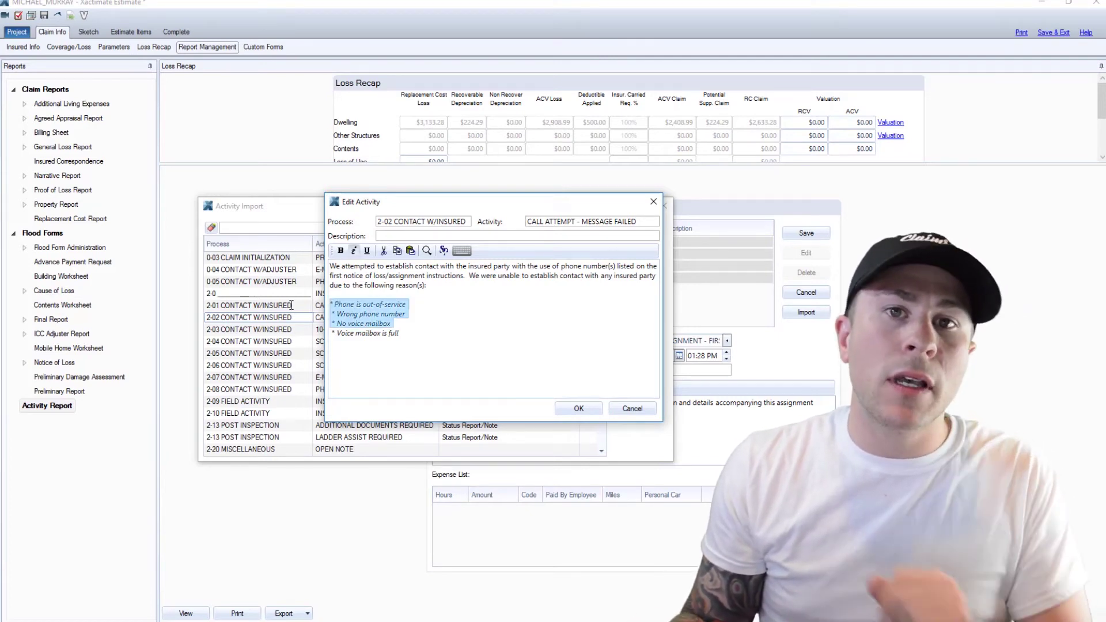
{"action": "key", "text": "Delete"}
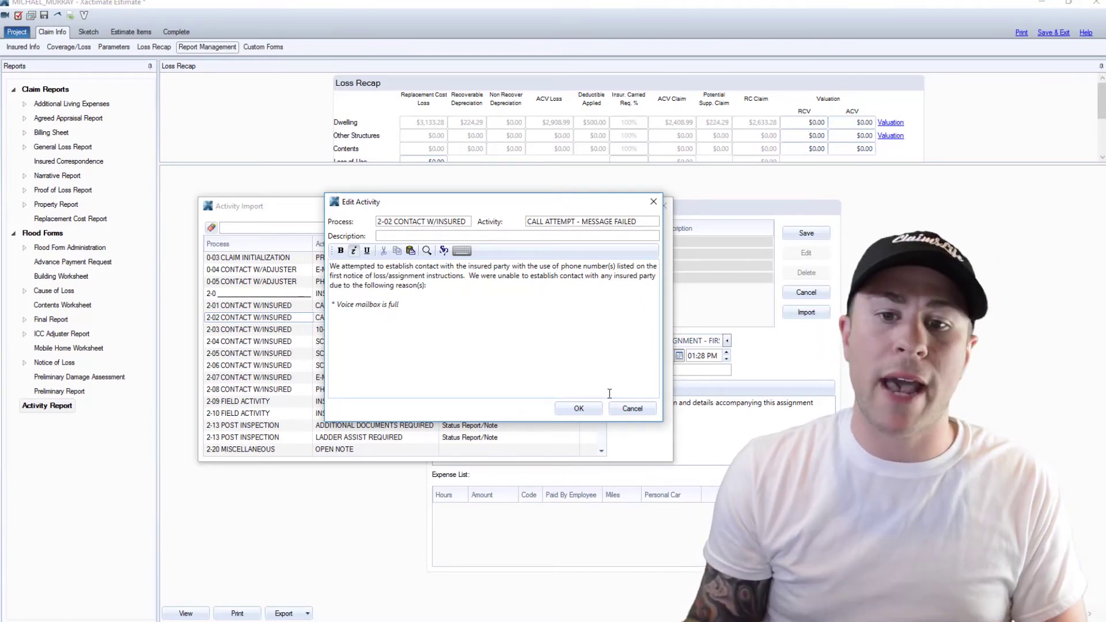
{"action": "left_click", "coordinate": [632, 407]}
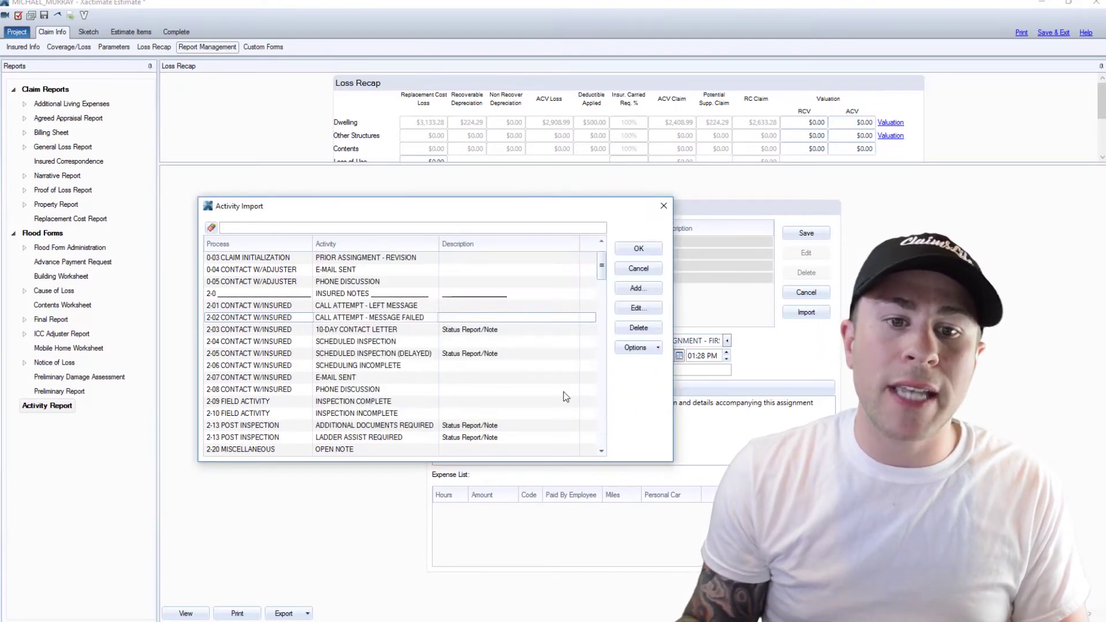
- Read the full 2-03 10-Day Contact Letter template, close it without saving, and select the 2-04 Scheduled Inspection activity
{"action": "left_click", "coordinate": [410, 332]}
{"action": "left_click", "coordinate": [637, 307]}
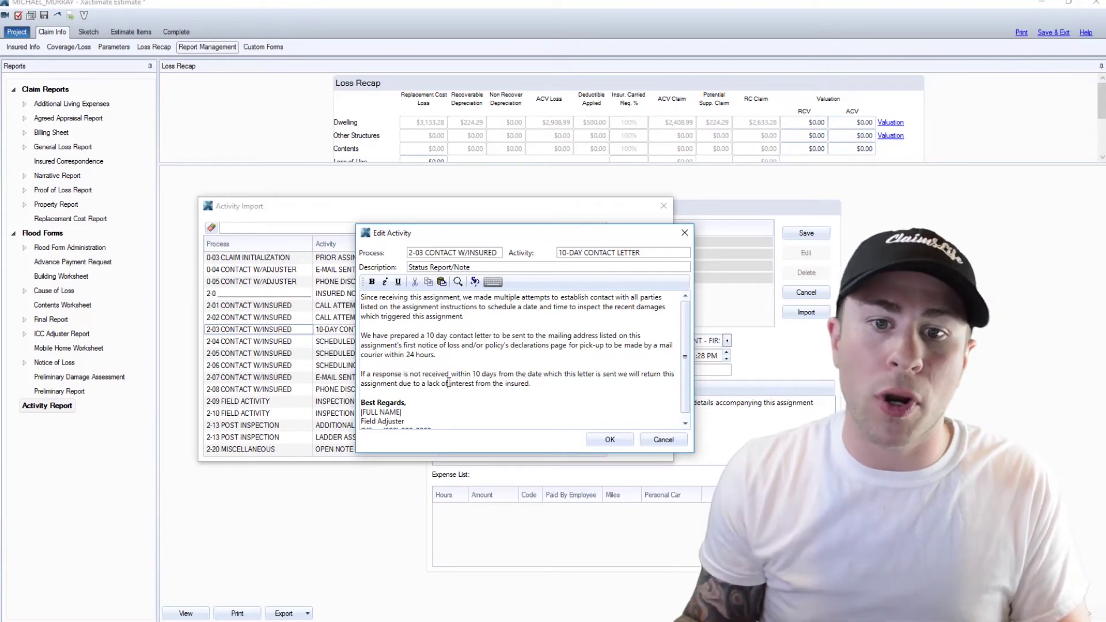
{"action": "scroll", "coordinate": [446, 360], "scroll_direction": "down", "scroll_amount": 1}
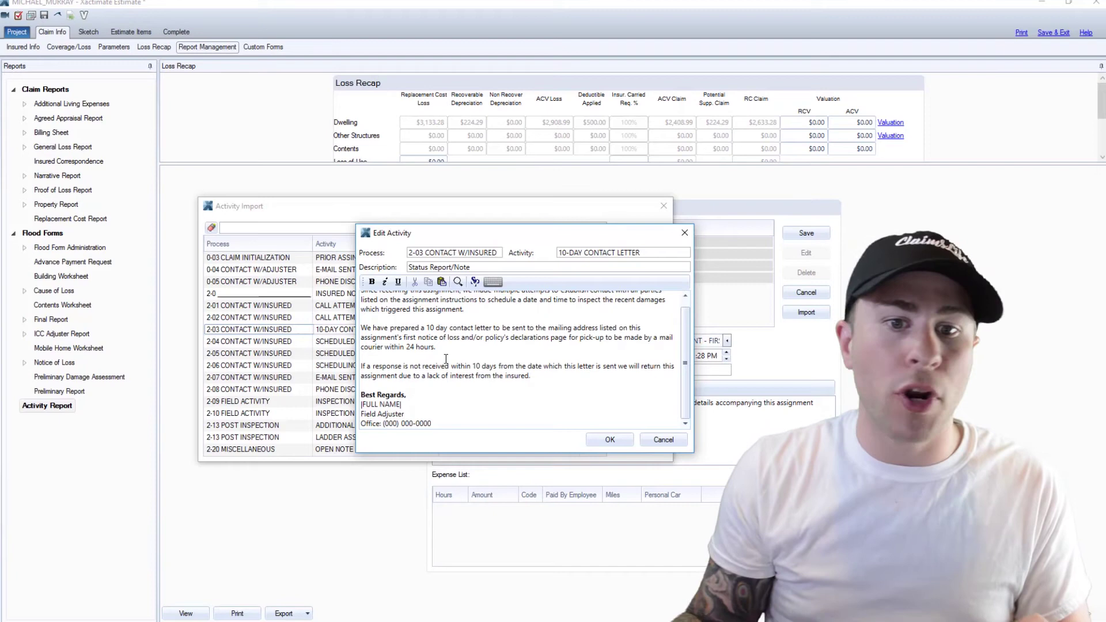
{"action": "scroll", "coordinate": [447, 358], "scroll_direction": "up", "scroll_amount": 1}
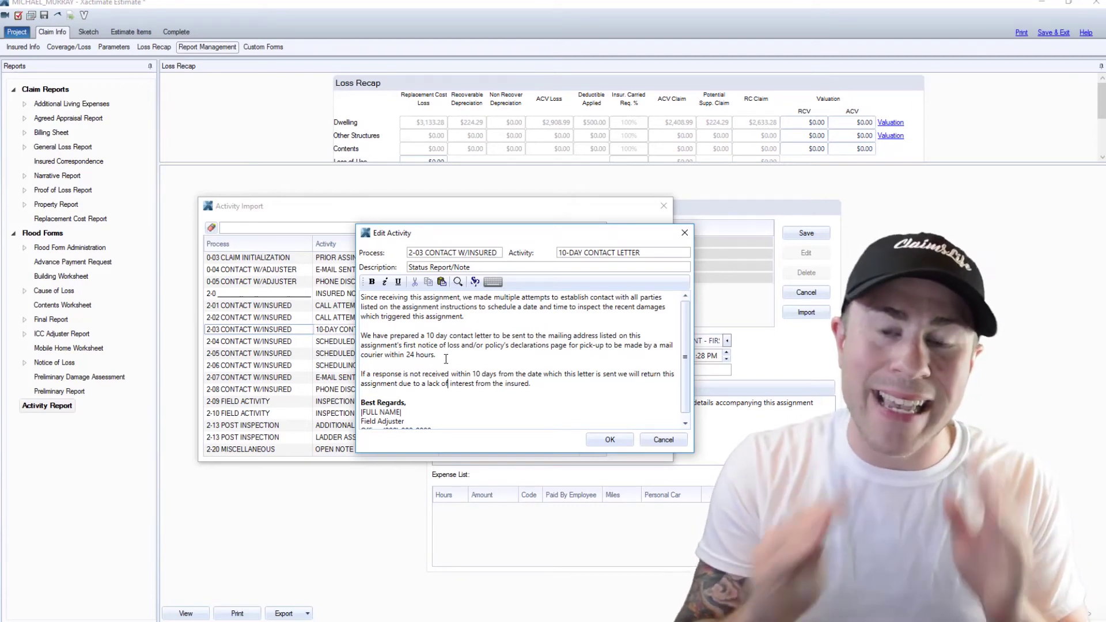
{"action": "left_click", "coordinate": [664, 440]}
{"action": "key", "text": "Down"}
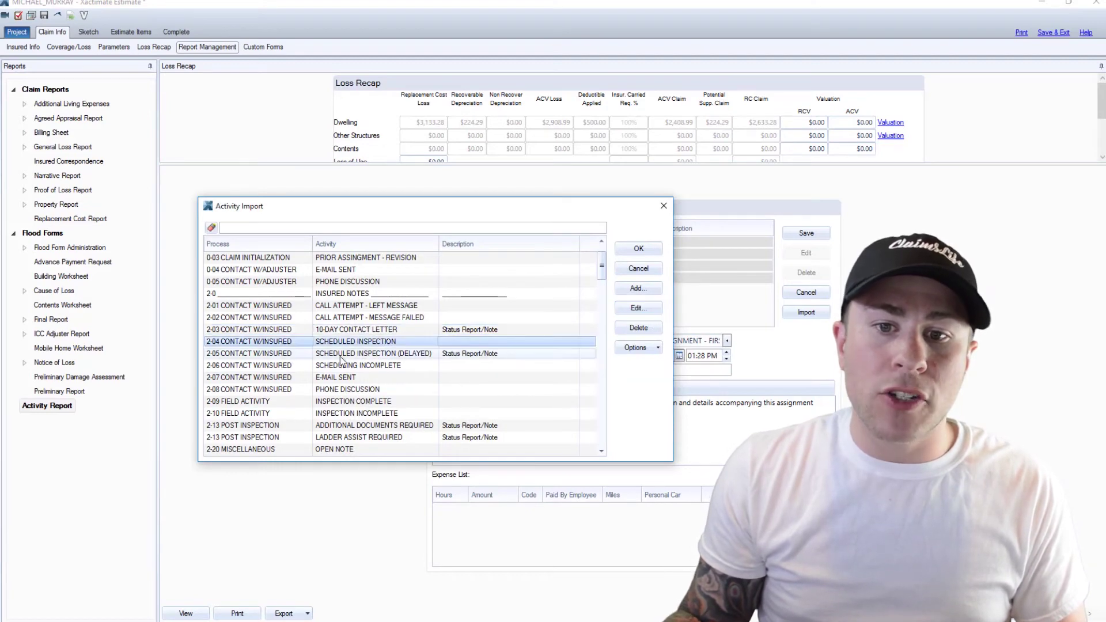
- Open the 2-04 Scheduled Inspection activity for editing and replace the DATE placeholder in its text with 1/1/2011
{"action": "left_click", "coordinate": [631, 309]}
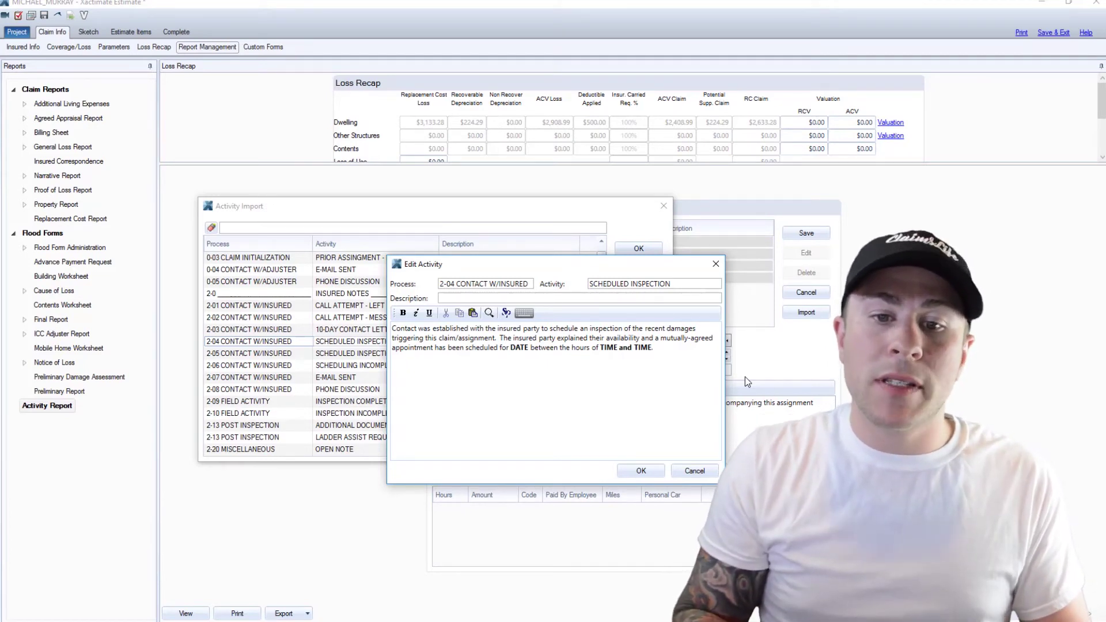
{"action": "key", "text": "ctrl+shift+Right"}
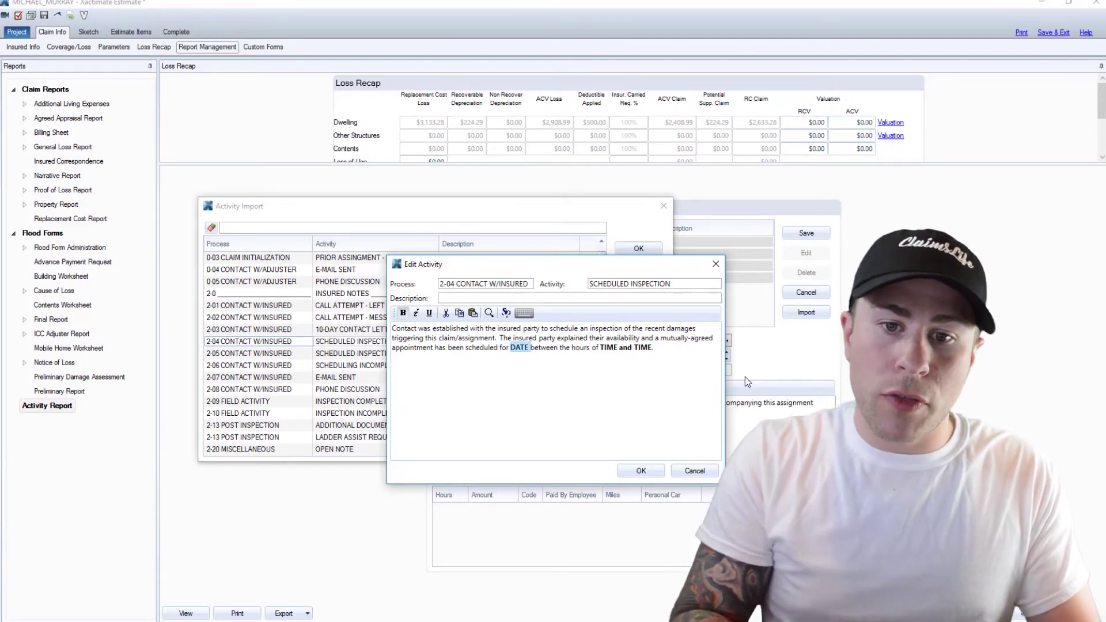
{"action": "type", "text": "1/1/2011"}
- Replace the two TIME placeholders in the Scheduled Inspection text with 1pm and 2pm, and save the activity
{"action": "key", "text": "ctrl+Right"}
{"action": "key", "text": "ctrl+Right"}
{"action": "key", "text": "ctrl+Right"}
{"action": "key", "text": "ctrl+Right"}
{"action": "key", "text": "ctrl+shift+Right"}
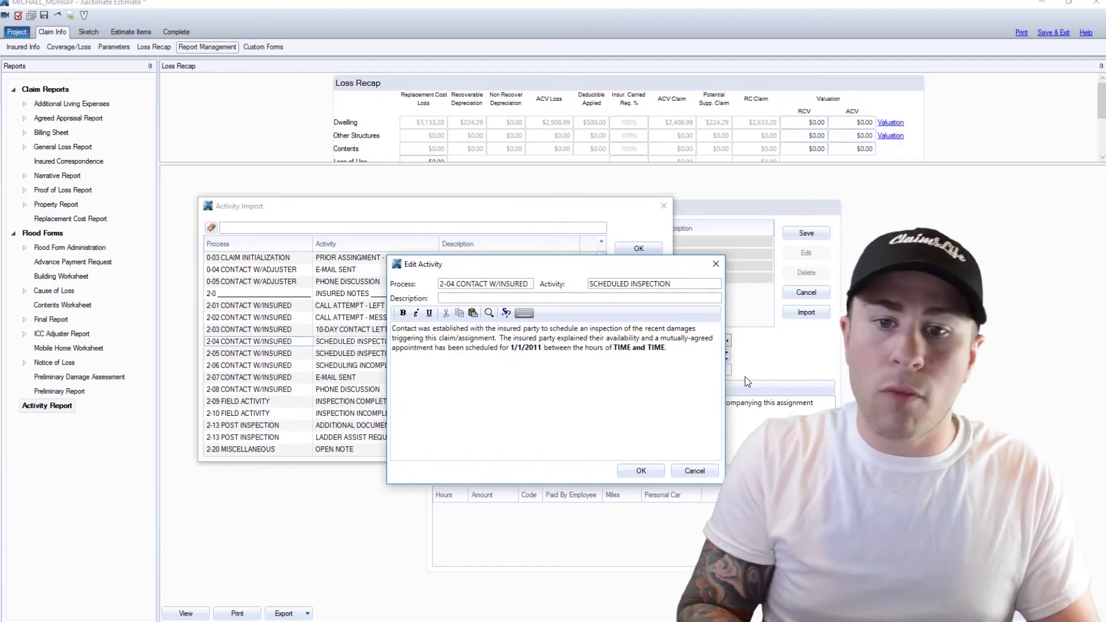
{"action": "type", "text": "1pm"}
{"action": "key", "text": "ctrl+Right"}
{"action": "key", "text": "ctrl+shift+Right"}
{"action": "type", "text": "2pm"}
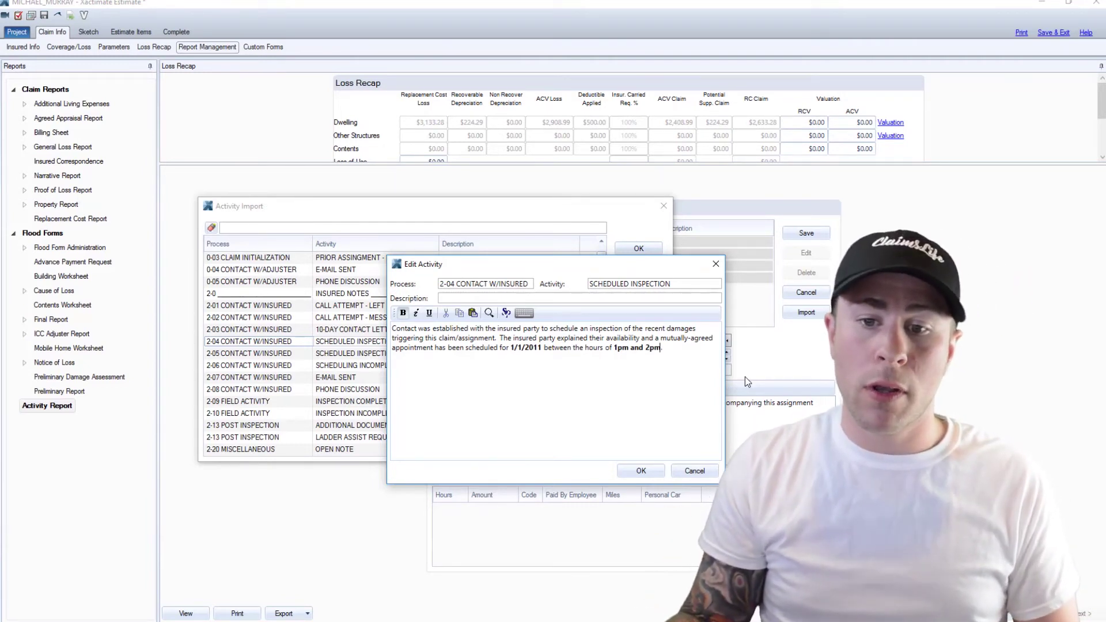
{"action": "left_click", "coordinate": [640, 470]}
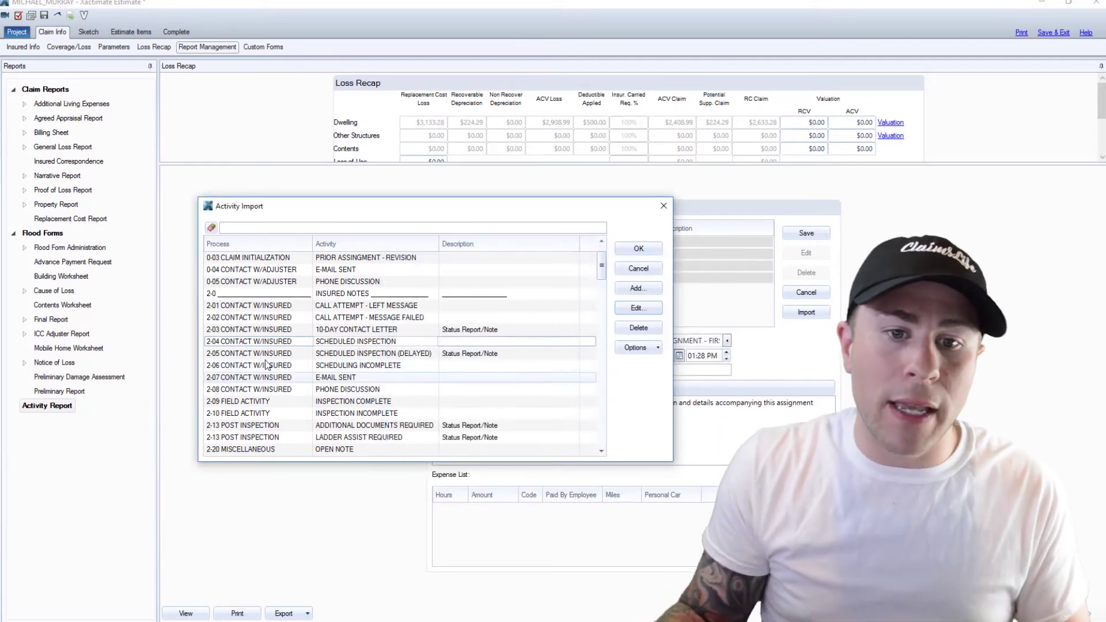
- Review the insured activities one by one from 2-05 Scheduled Inspection (Delayed) through 2-10 Inspection Incomplete
{"action": "left_click", "coordinate": [501, 354]}
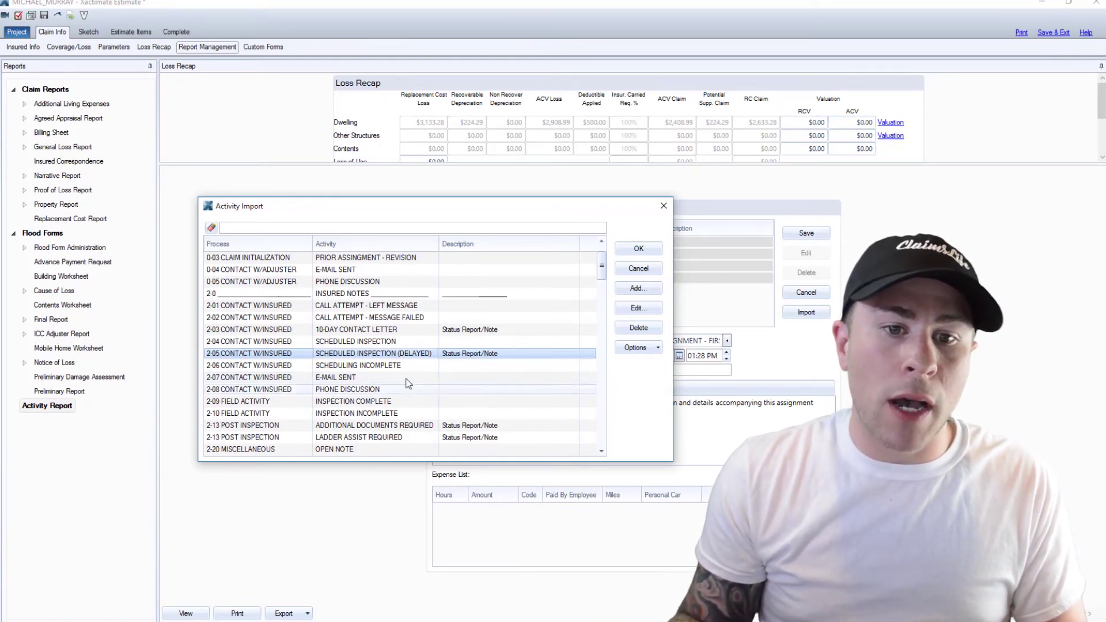
{"action": "left_click", "coordinate": [390, 366]}
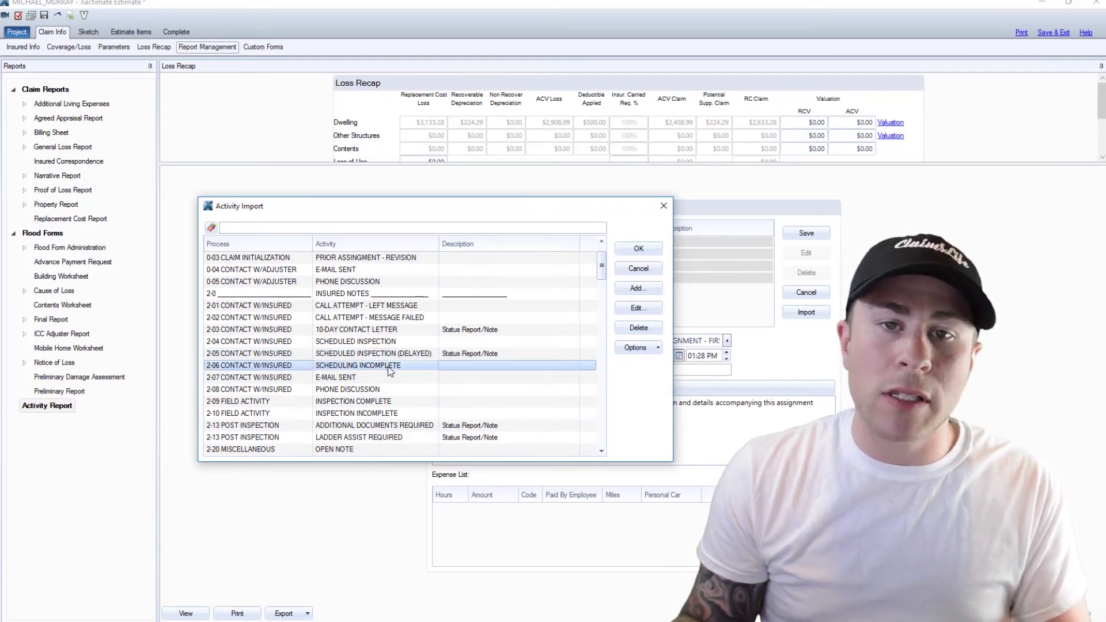
{"action": "left_click", "coordinate": [388, 378]}
{"action": "left_click", "coordinate": [387, 390]}
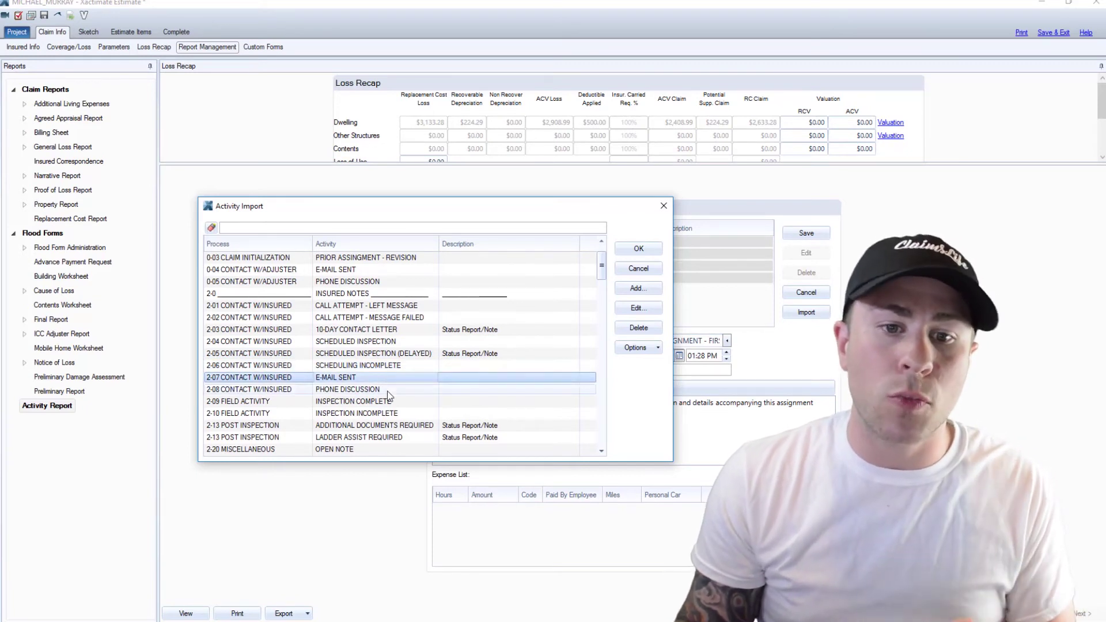
{"action": "left_click", "coordinate": [388, 401]}
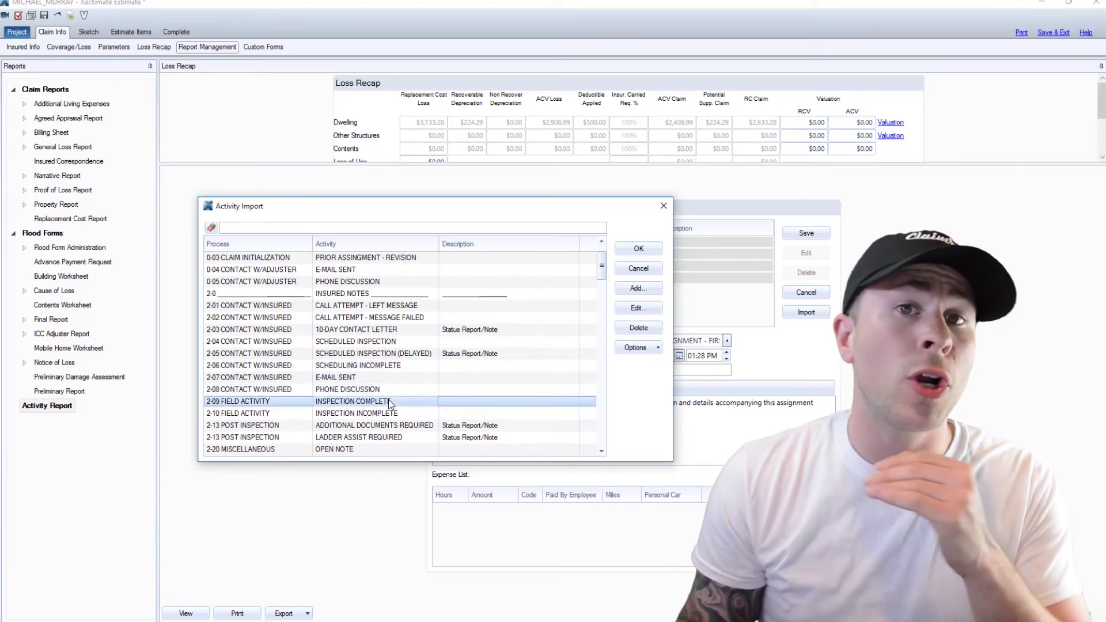
{"action": "left_click", "coordinate": [393, 413]}
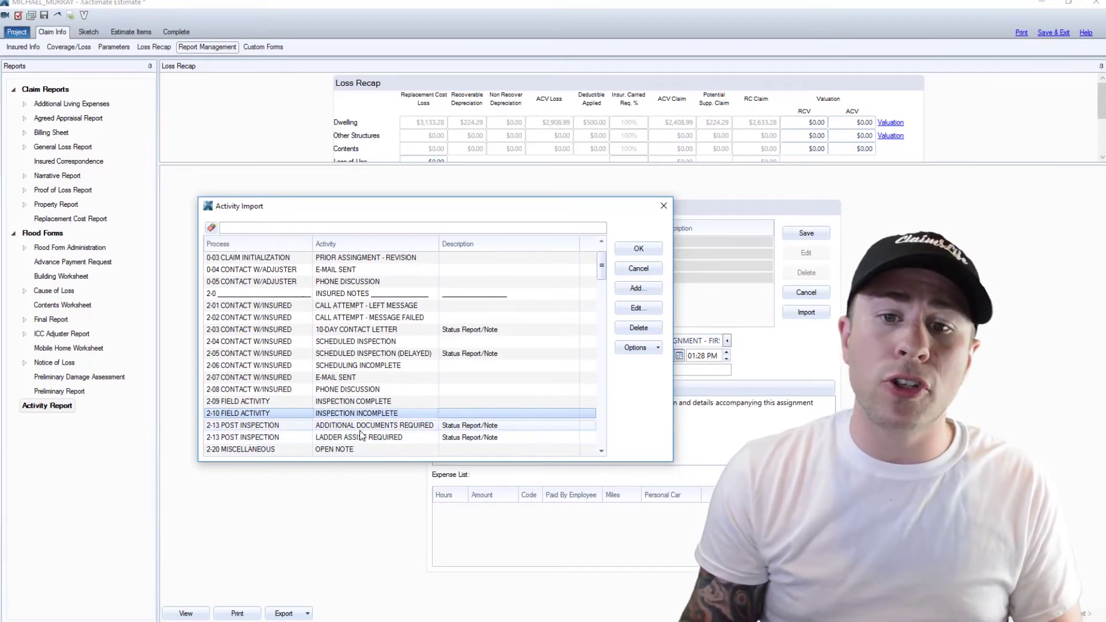
- View the template text of the 2-20 Open Note activity and close it without saving
{"action": "left_click", "coordinate": [364, 449]}
{"action": "left_click", "coordinate": [628, 312]}
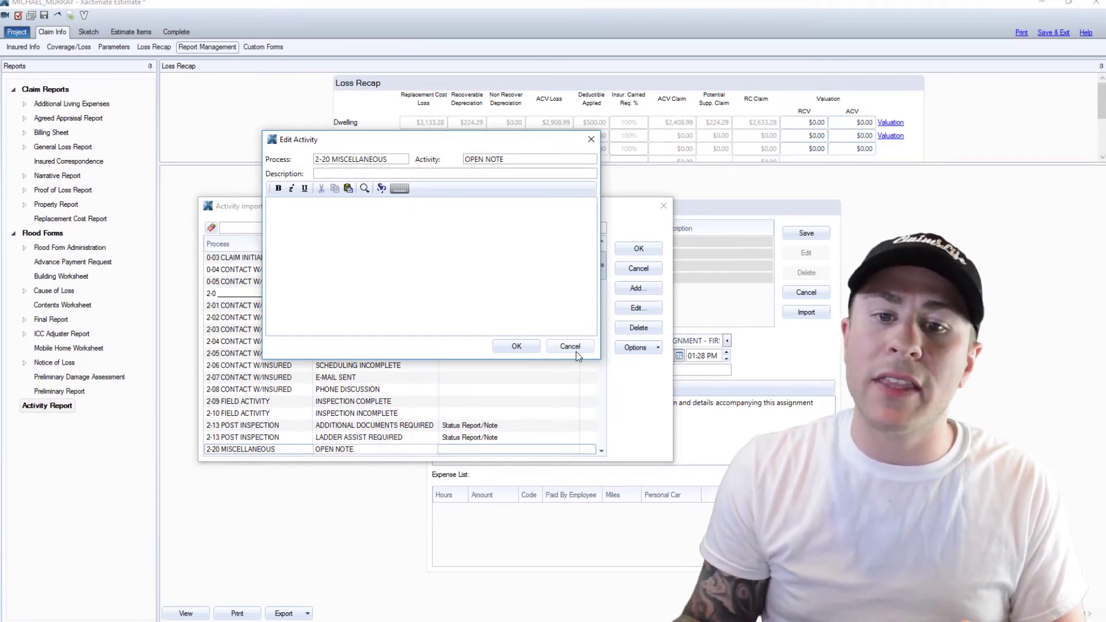
{"action": "left_click", "coordinate": [571, 347]}
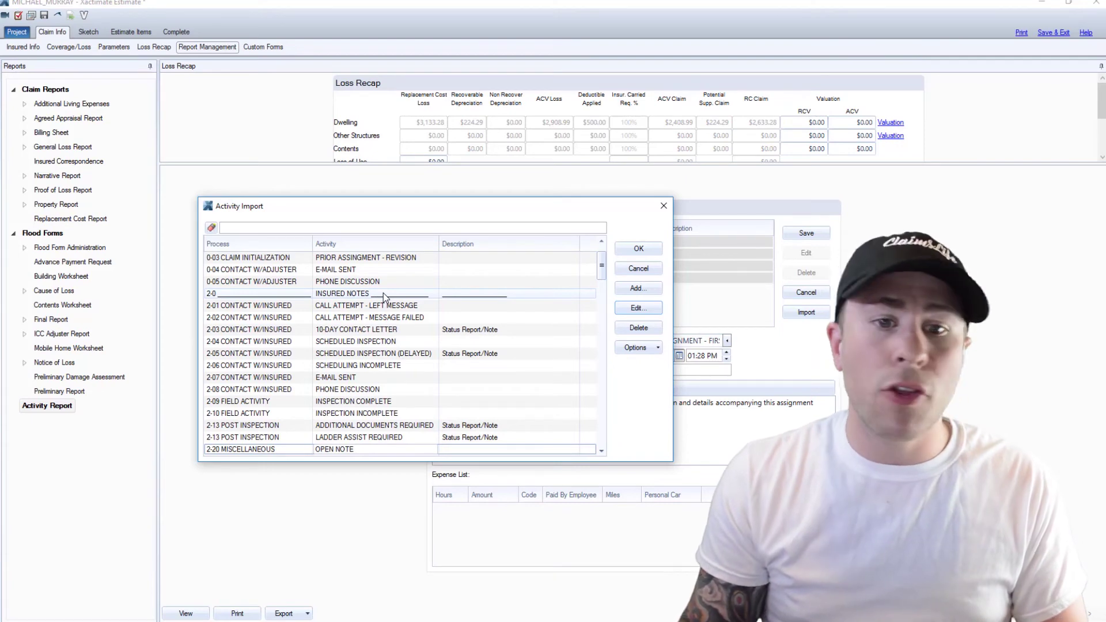
- Look through the Public Adjuster Notes and Contractor Notes groups, and highlight the 5-0 Third Party Notes heading
{"action": "scroll", "coordinate": [370, 312], "scroll_direction": "down", "scroll_amount": 2}
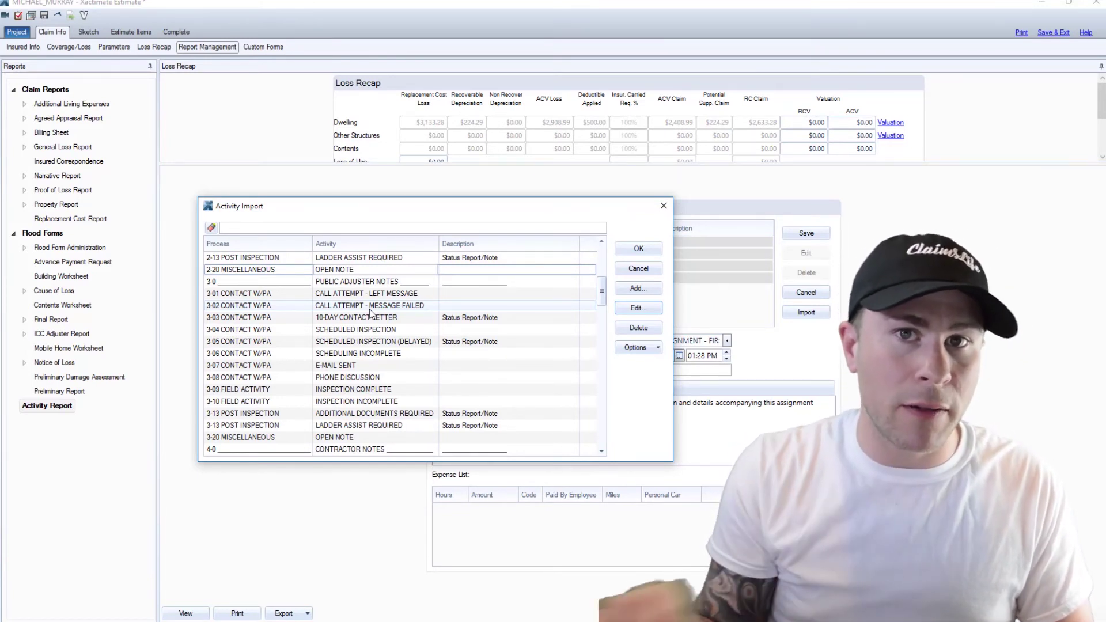
{"action": "scroll", "coordinate": [369, 308], "scroll_direction": "down", "scroll_amount": 4}
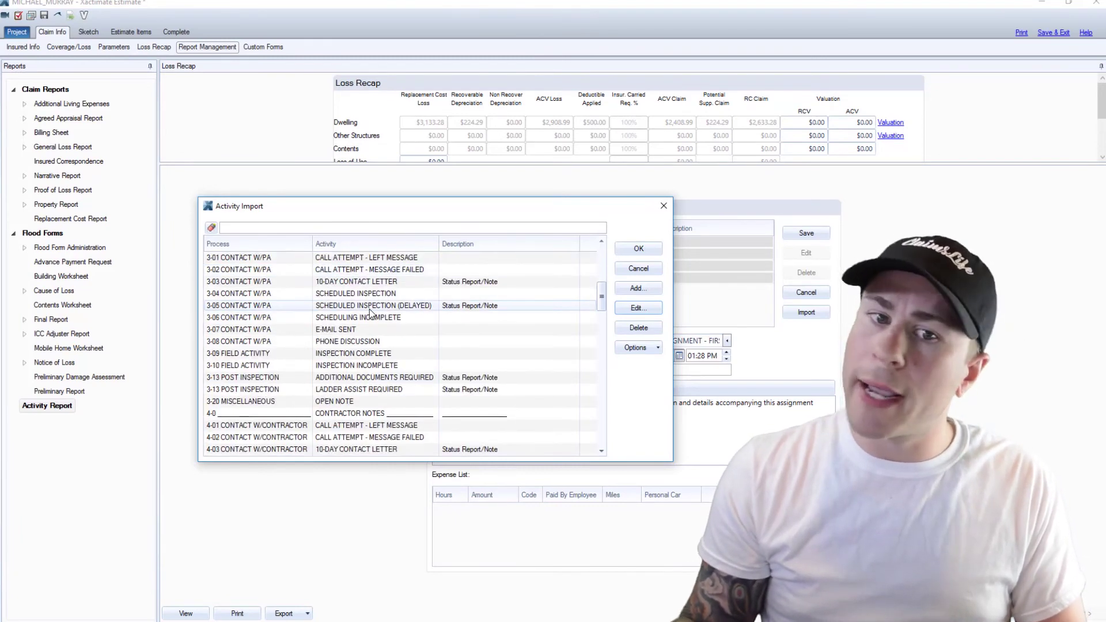
{"action": "scroll", "coordinate": [371, 310], "scroll_direction": "down", "scroll_amount": 4}
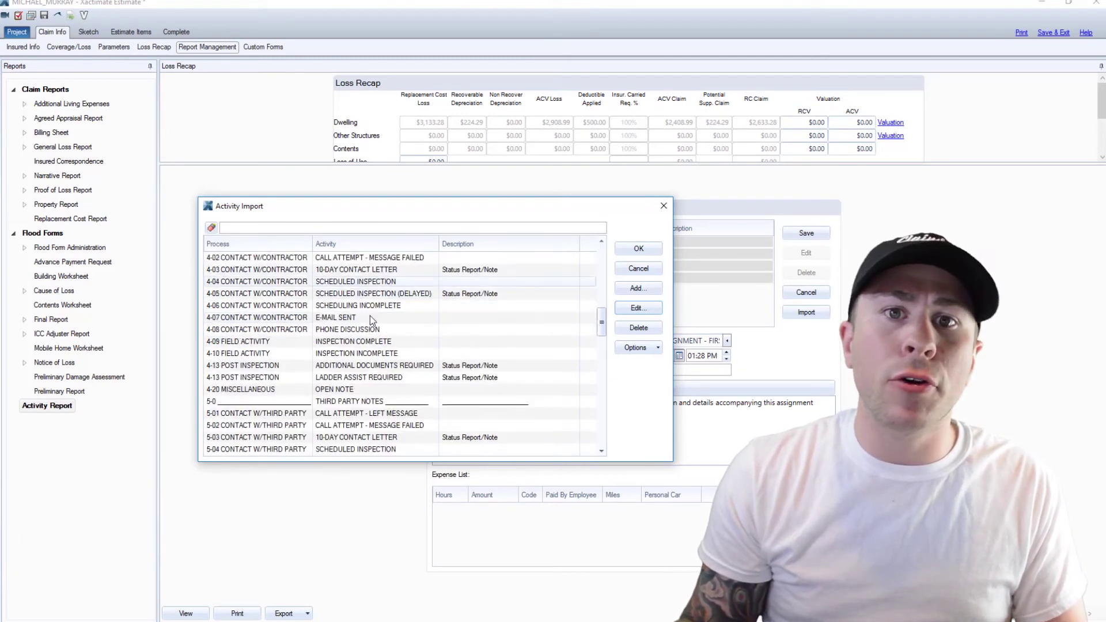
{"action": "left_click", "coordinate": [375, 330]}
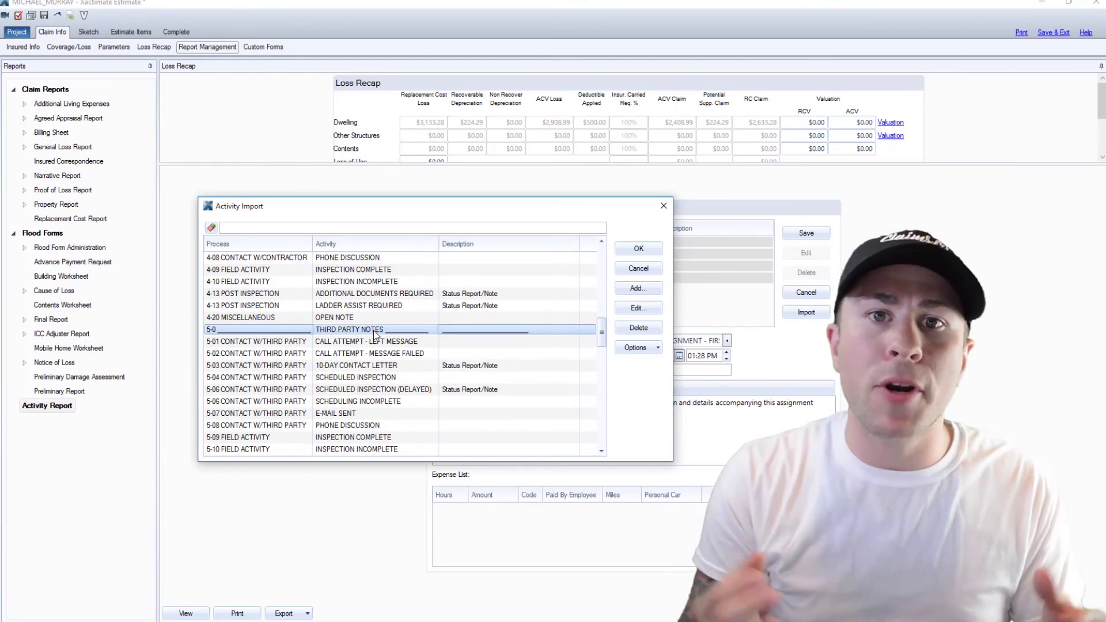
{"action": "scroll", "coordinate": [374, 333], "scroll_direction": "down", "scroll_amount": 1}
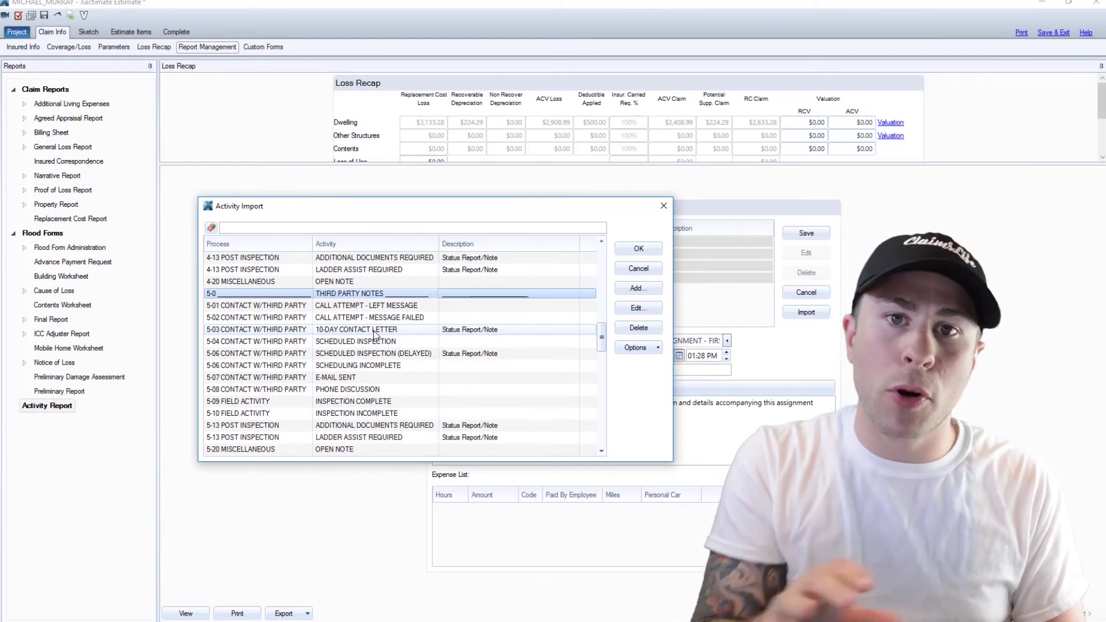
- Highlight the Time & Expense group from its 8-0 heading through 8-10 Completed Loss Report
{"action": "scroll", "coordinate": [373, 333], "scroll_direction": "down", "scroll_amount": 3}
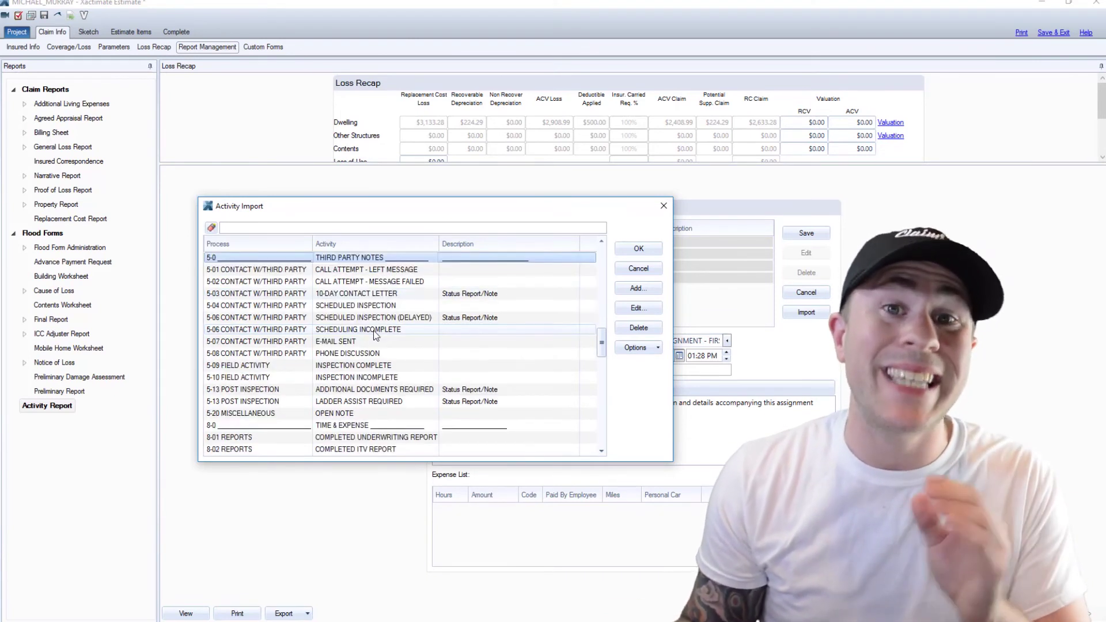
{"action": "left_click", "coordinate": [372, 355]}
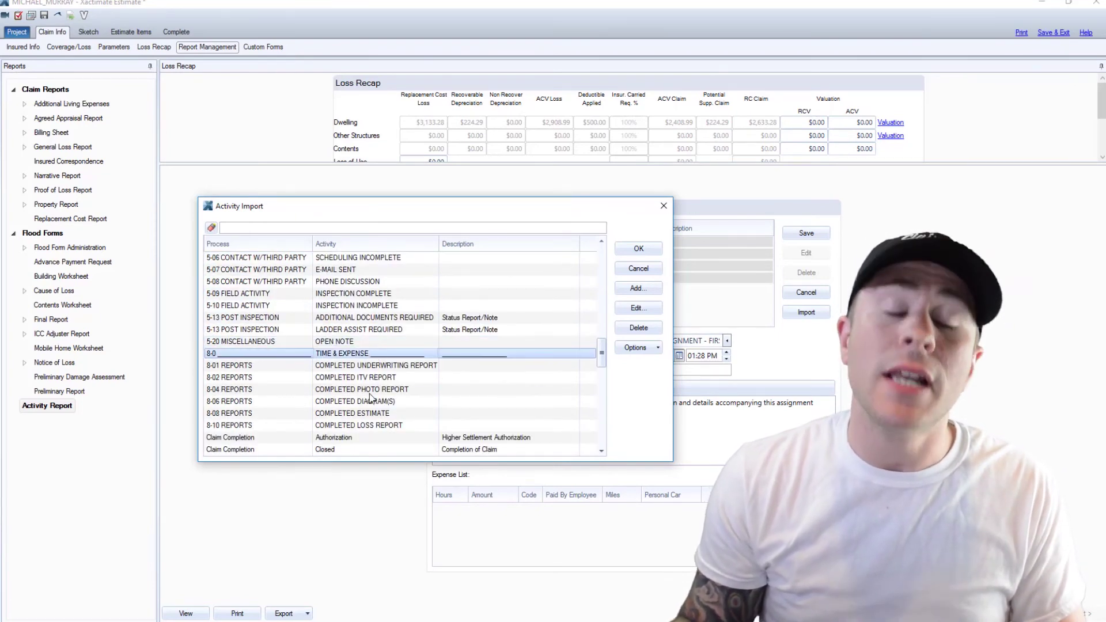
{"action": "left_click", "coordinate": [368, 426], "text": "shift"}
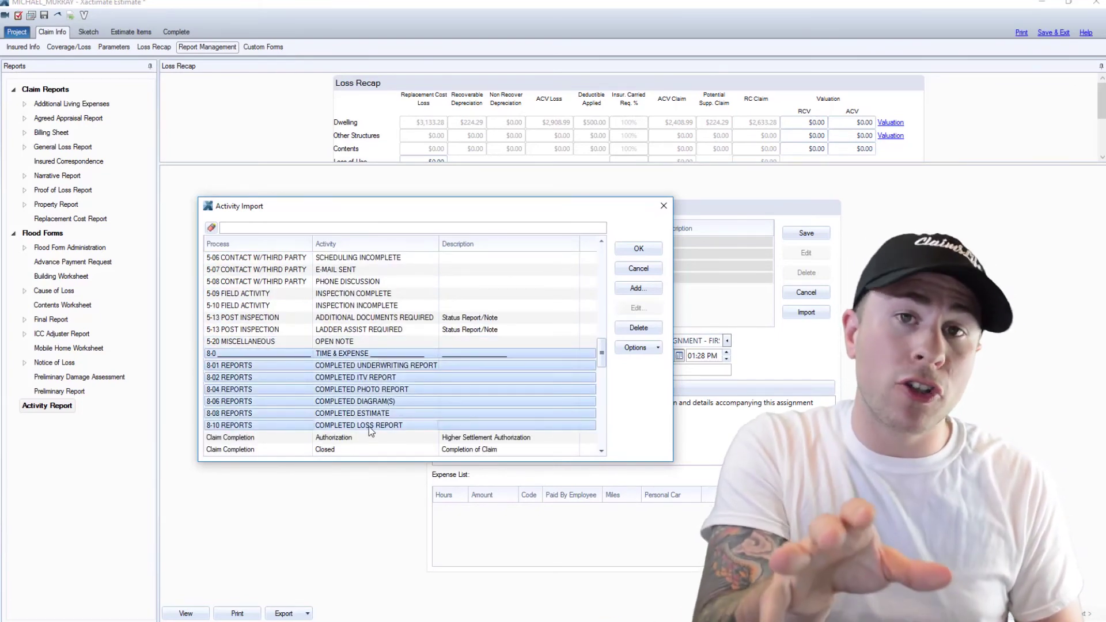